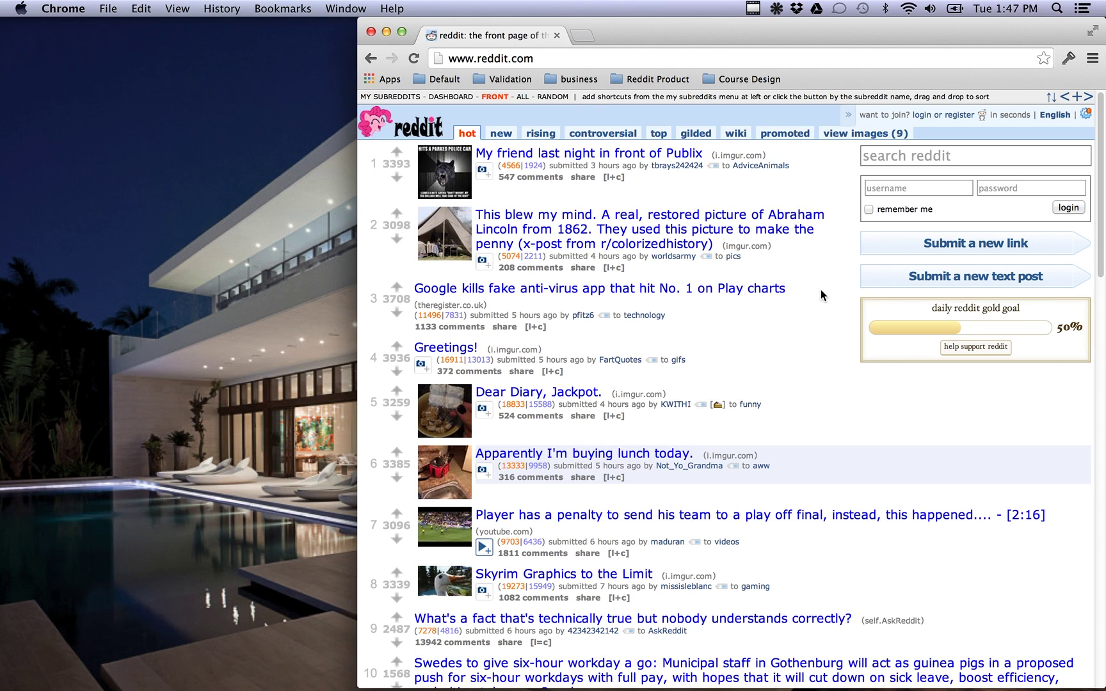
# - Run a site-wide Reddit search for 'sustainable', picked from the autocomplete suggestions
pyautogui.scroll(-5, 825, 297)
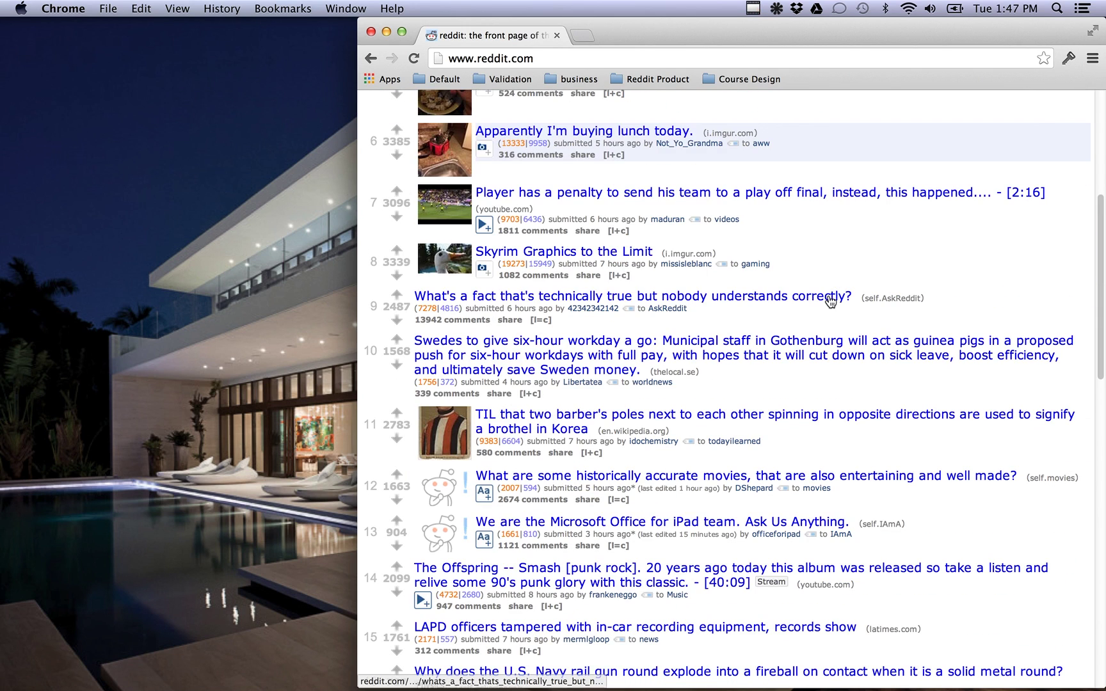
pyautogui.scroll(-5, 830, 300)
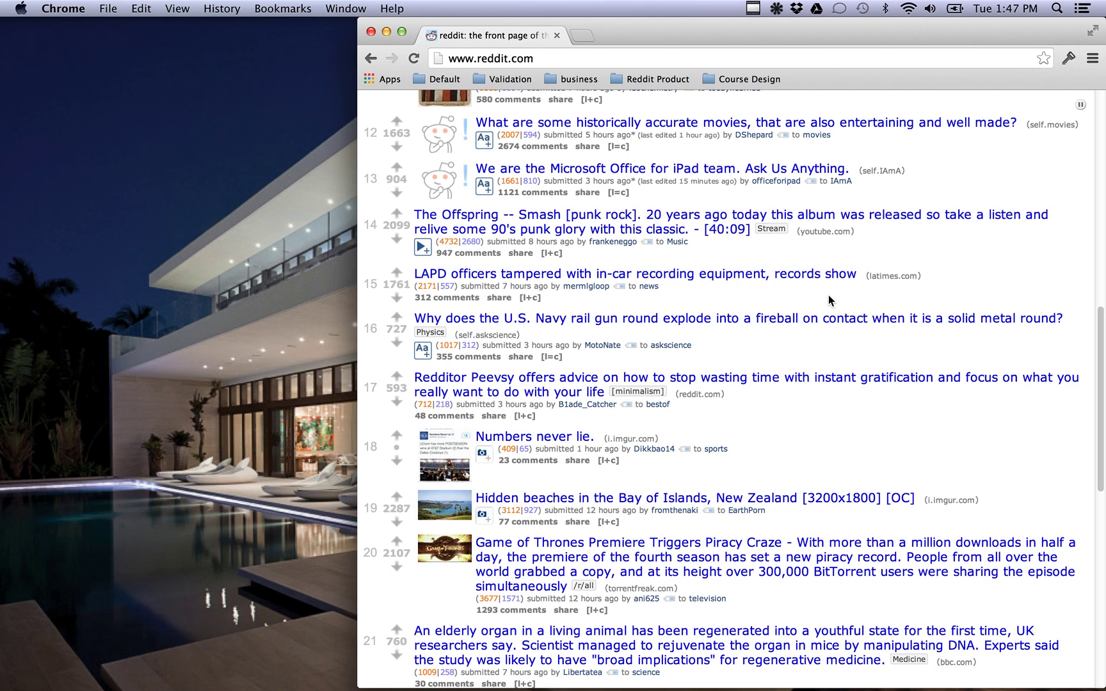
pyautogui.press('Home')
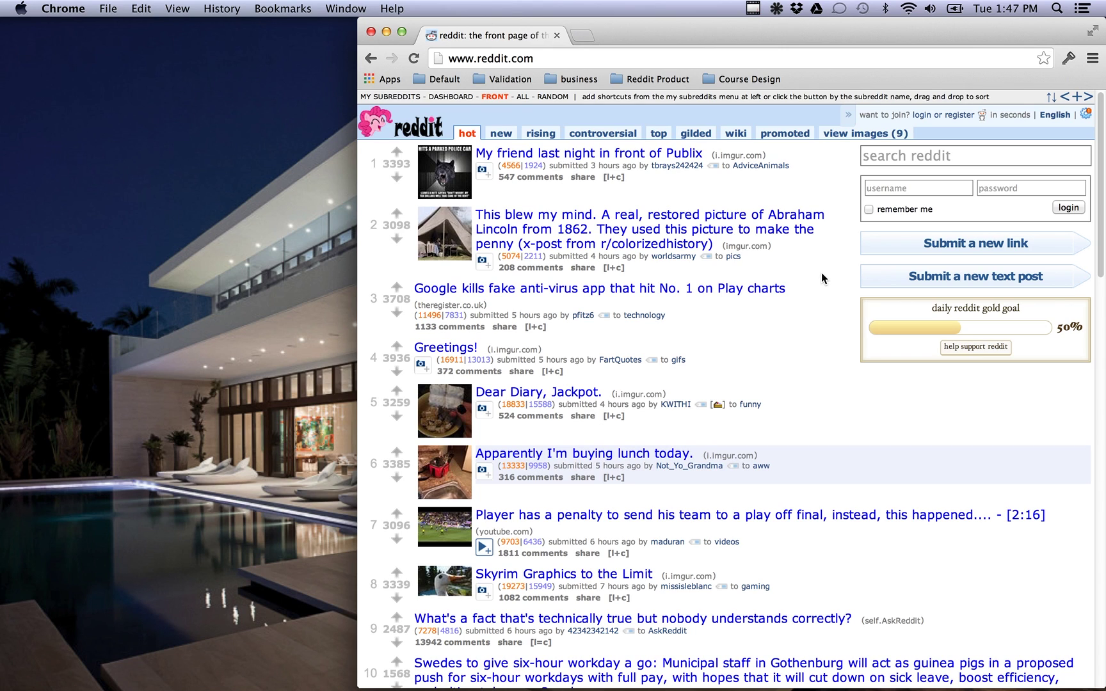
pyautogui.click(891, 158)
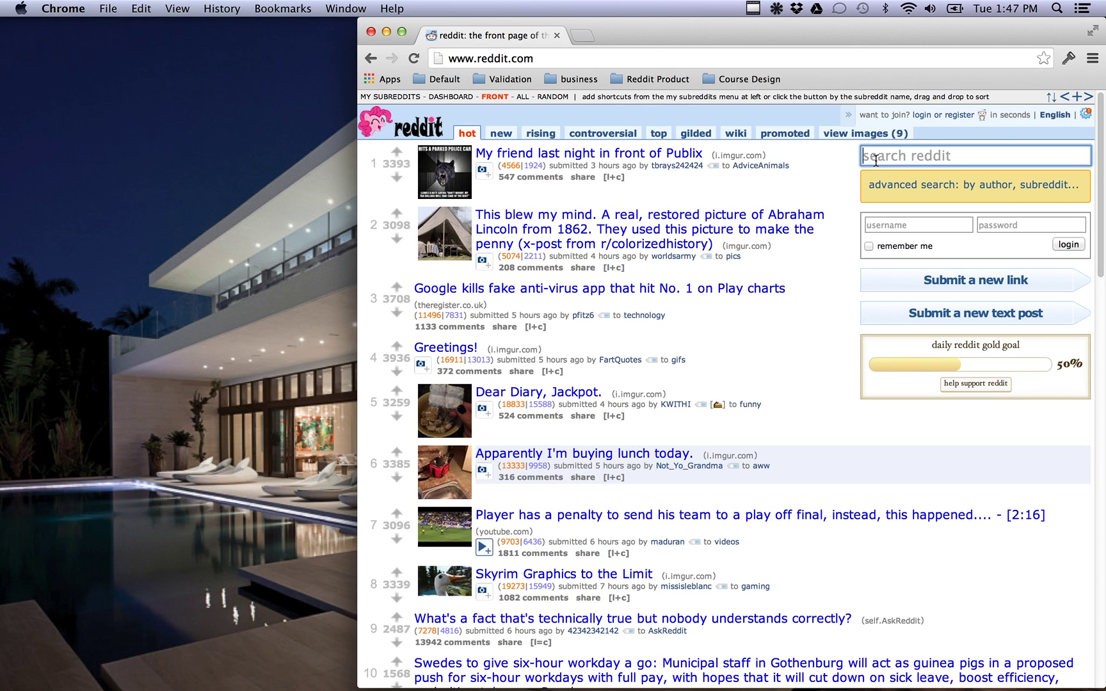
pyautogui.write('su')
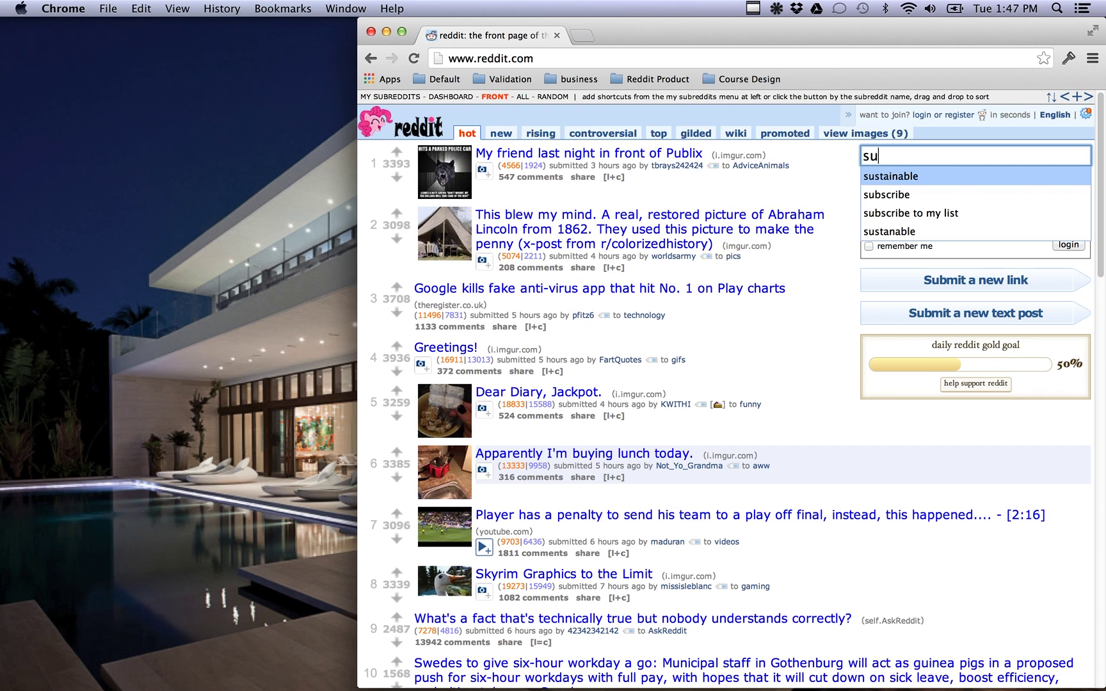
pyautogui.click(914, 174)
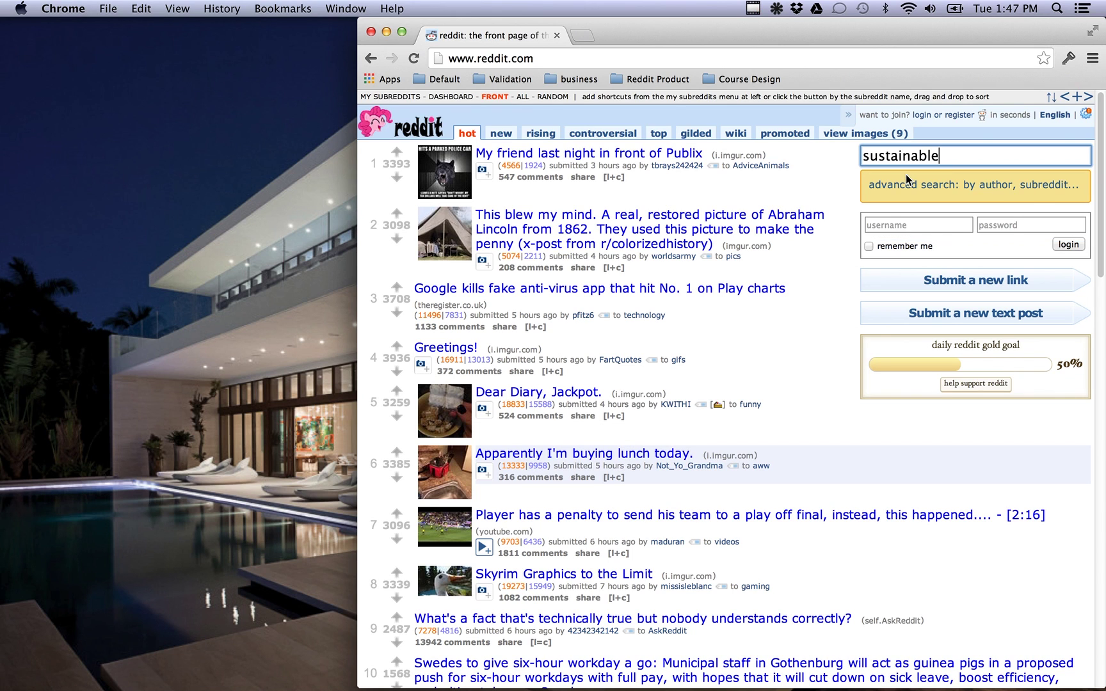
pyautogui.press('Return')
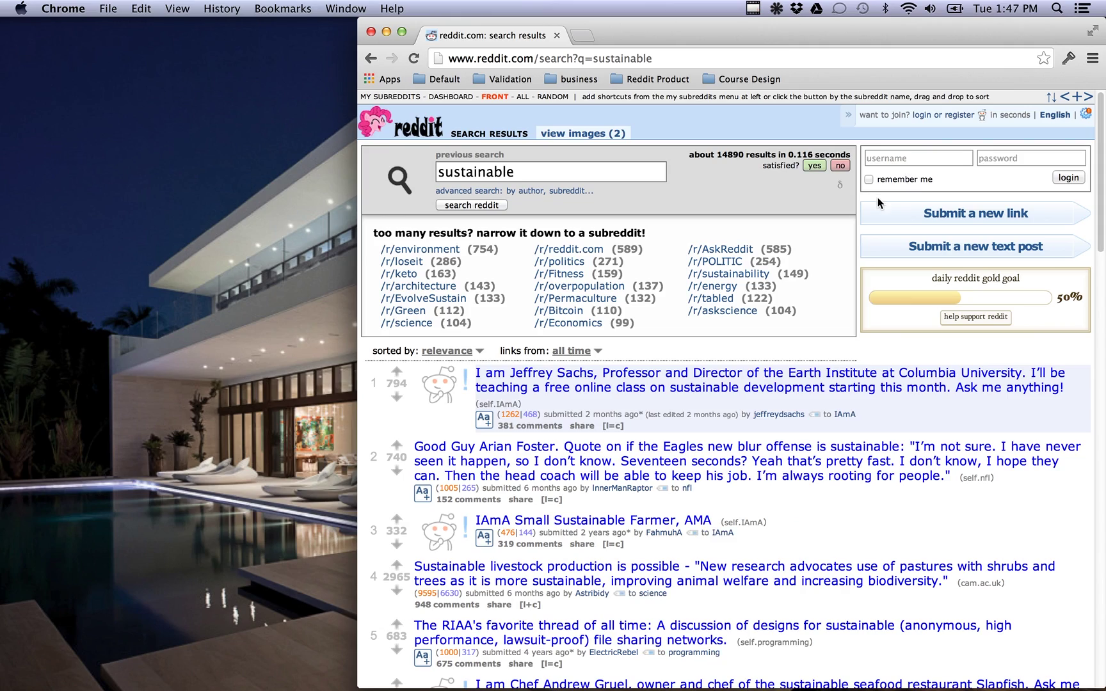
pyautogui.scroll(-10, 640, 462)
pyautogui.scroll(10, 627, 460)
# - Open the environment, EvolveSustain, Green, overpopulation, Permaculture, sustainability, energy and askscience results as background tabs
pyautogui.keyDown('super'); pyautogui.click(422, 251); pyautogui.keyUp('super')
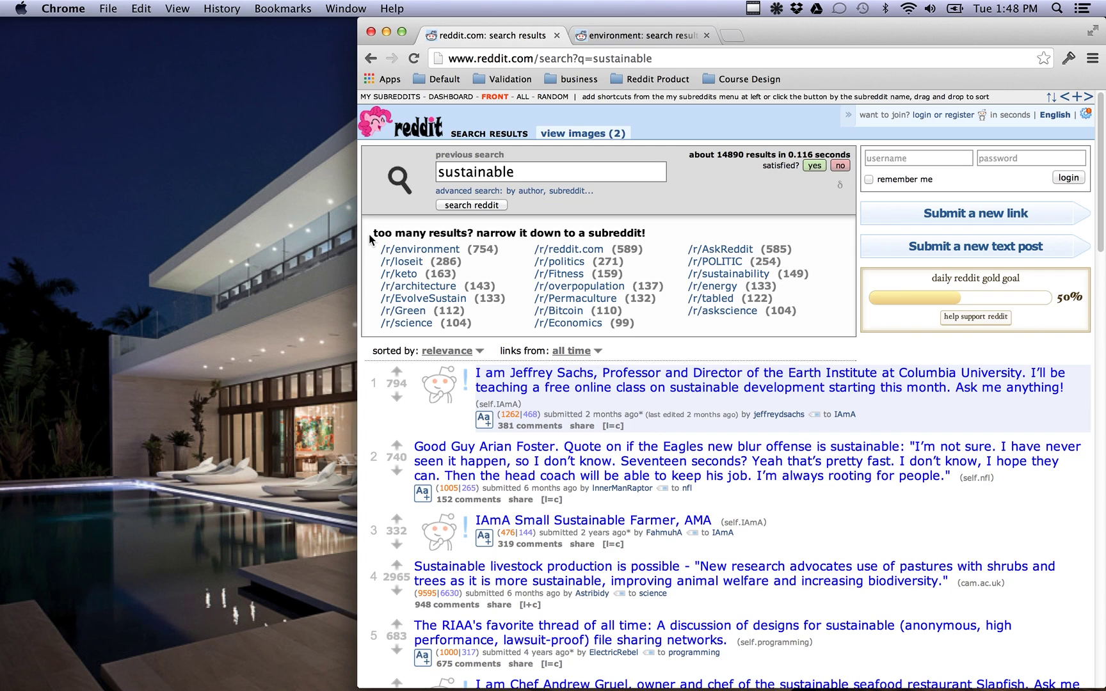
pyautogui.keyDown('super'); pyautogui.click(401, 300); pyautogui.keyUp('super')
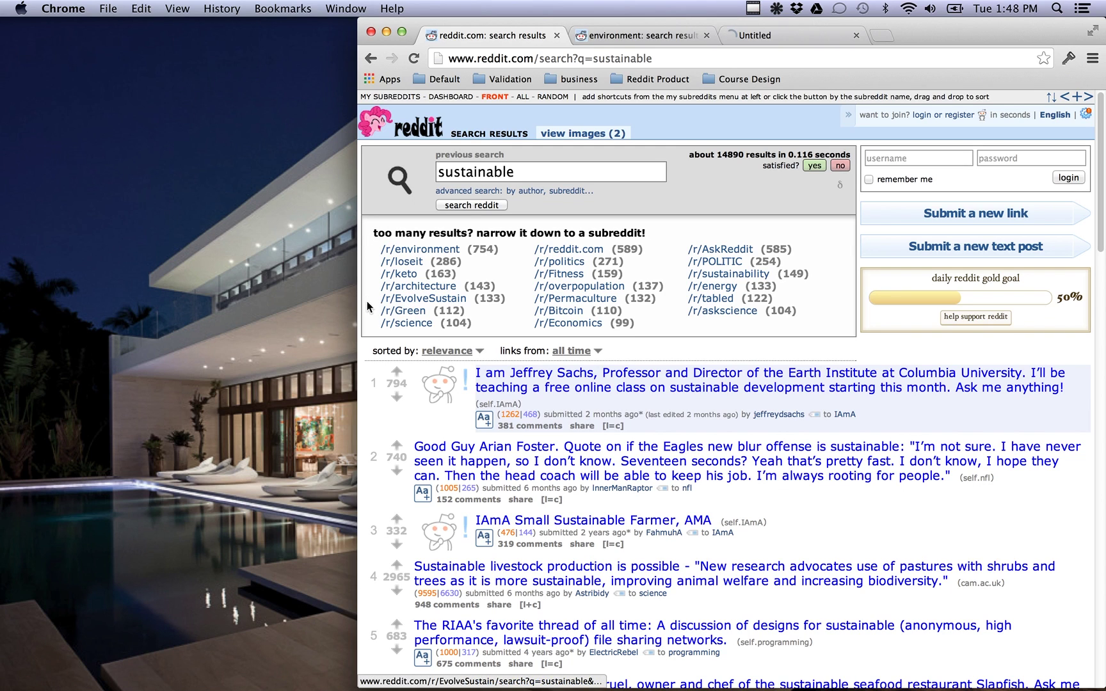
pyautogui.keyDown('super'); pyautogui.click(551, 252); pyautogui.keyUp('super')
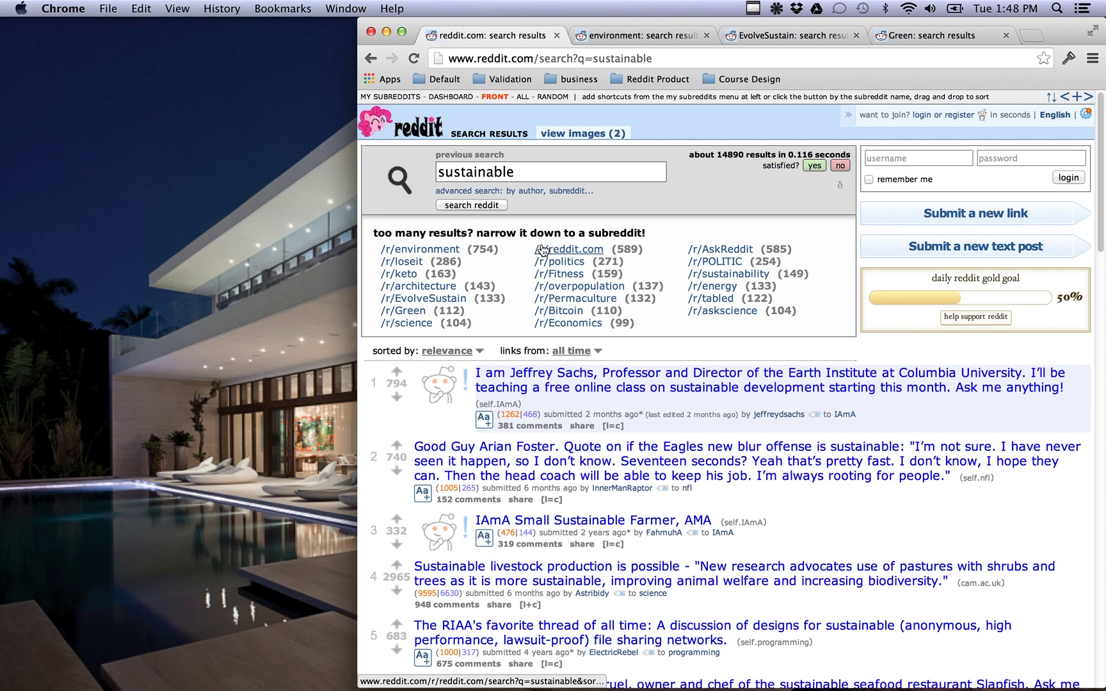
pyautogui.keyDown('super'); pyautogui.click(605, 288); pyautogui.keyUp('super')
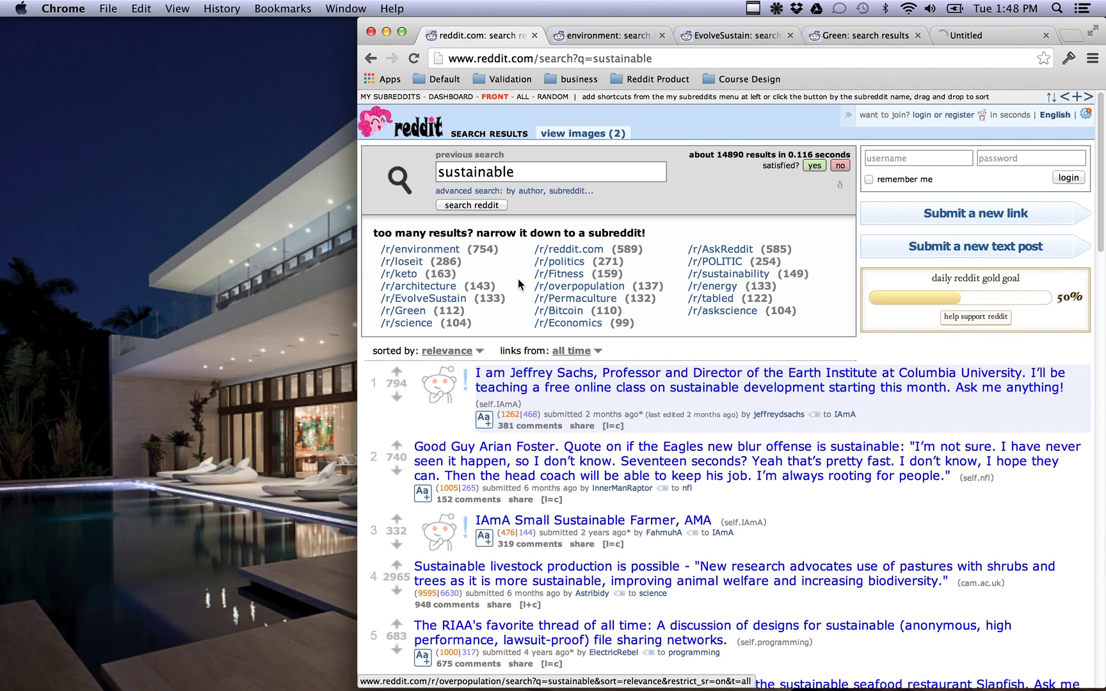
pyautogui.keyDown('super'); pyautogui.click(576, 298); pyautogui.keyUp('super')
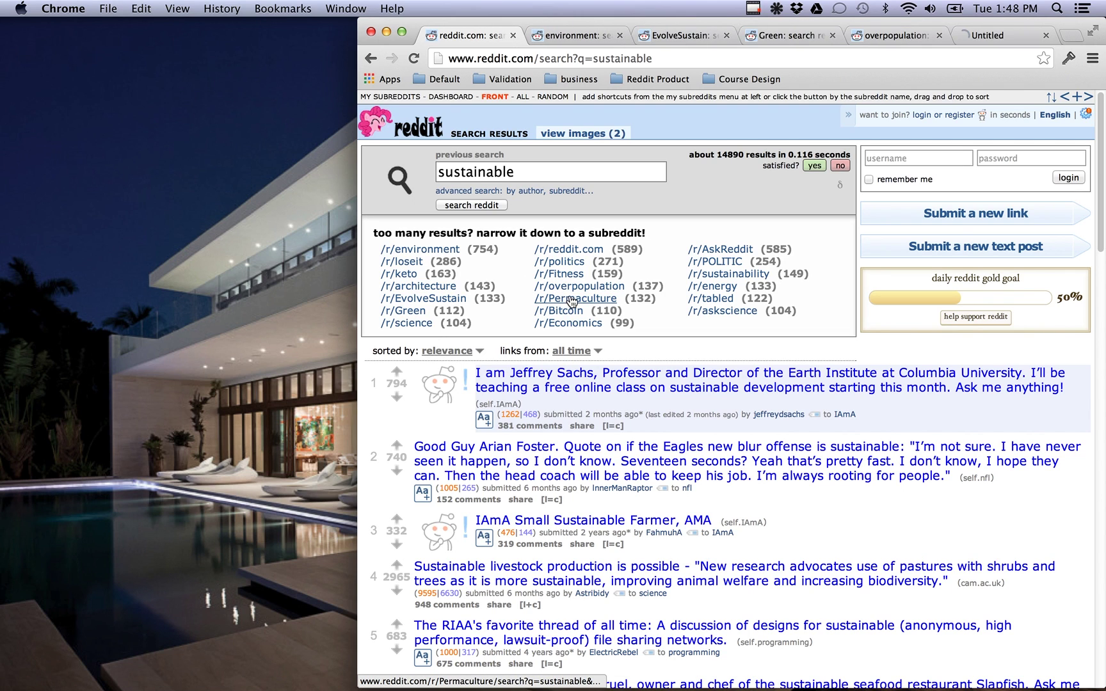
pyautogui.keyDown('super'); pyautogui.click(706, 276); pyautogui.keyUp('super')
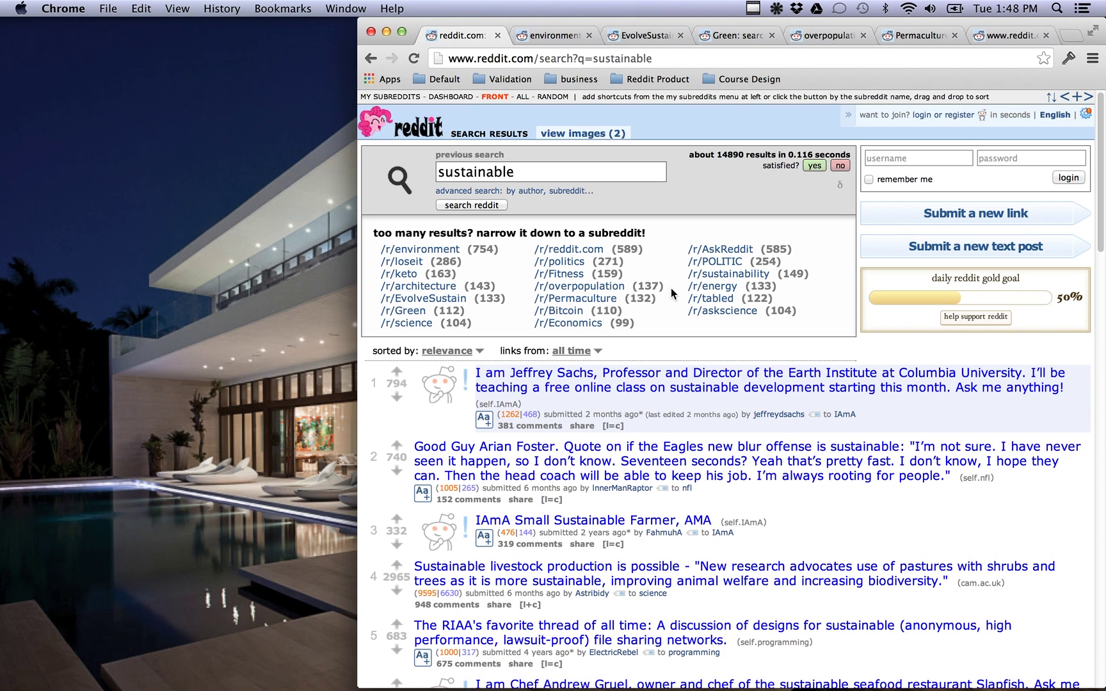
pyautogui.keyDown('super'); pyautogui.click(704, 288); pyautogui.keyUp('super')
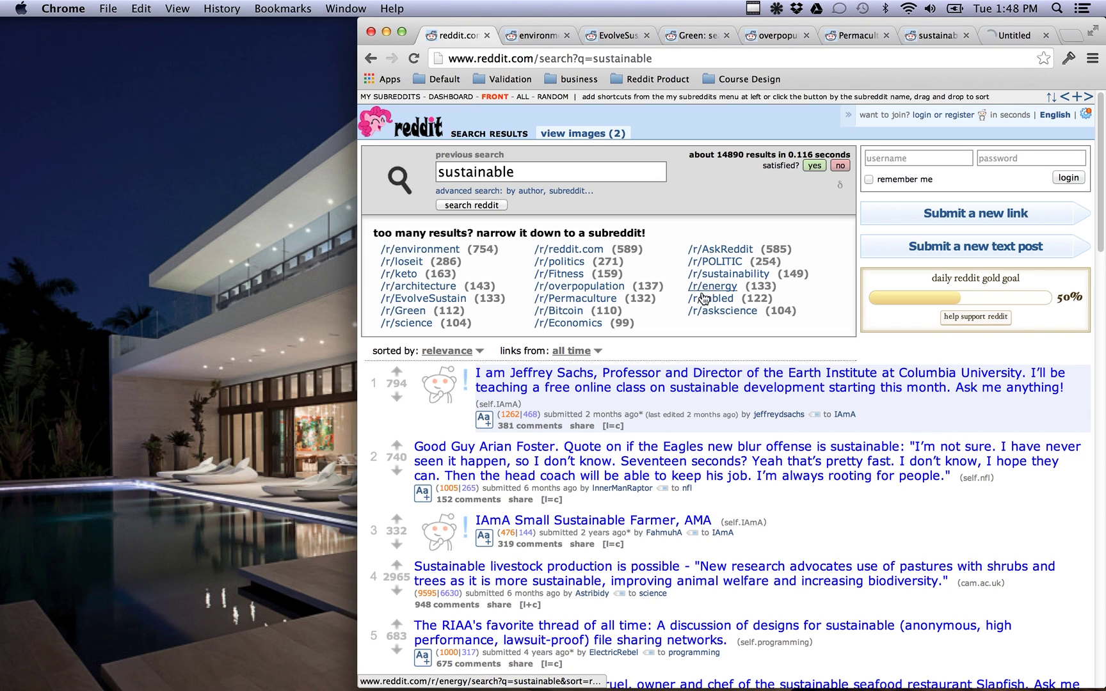
pyautogui.keyDown('super'); pyautogui.click(728, 313); pyautogui.keyUp('super')
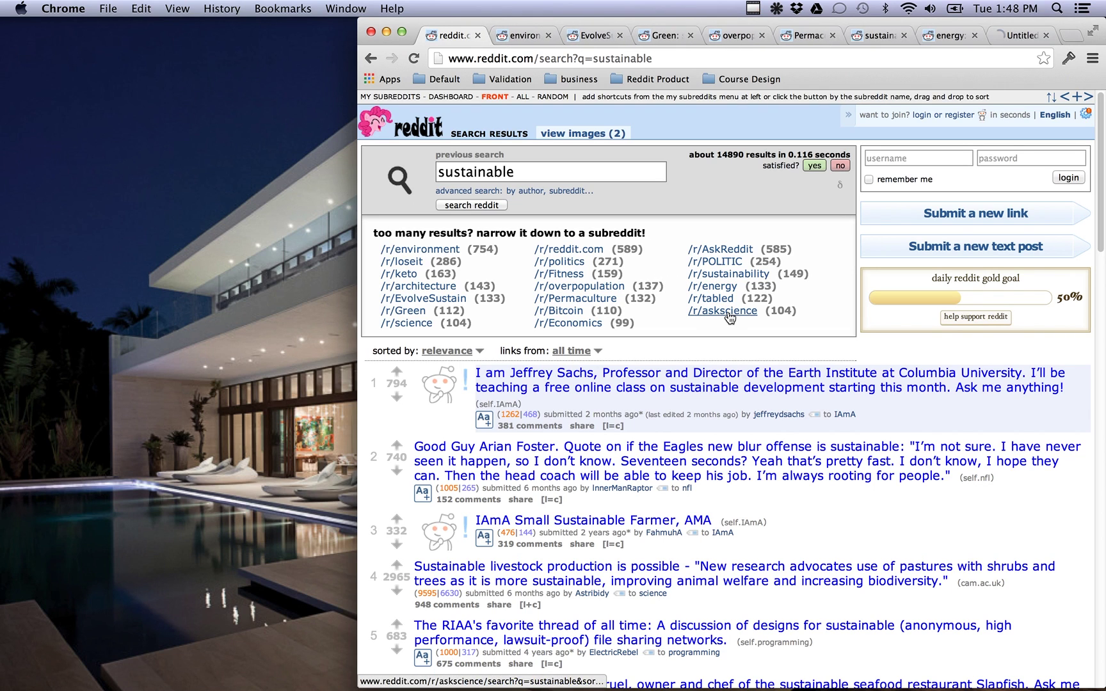
# - Replace the search term with 'evironment' from the suggestions and run the search
pyautogui.doubleClick(546, 173)
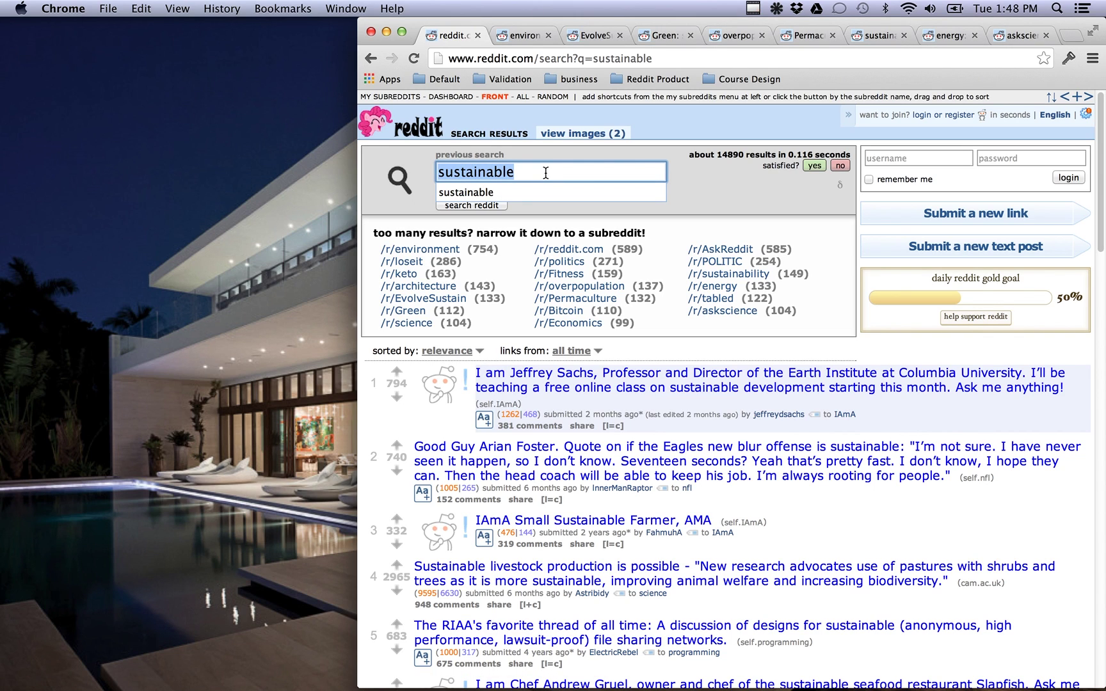
pyautogui.write('even')
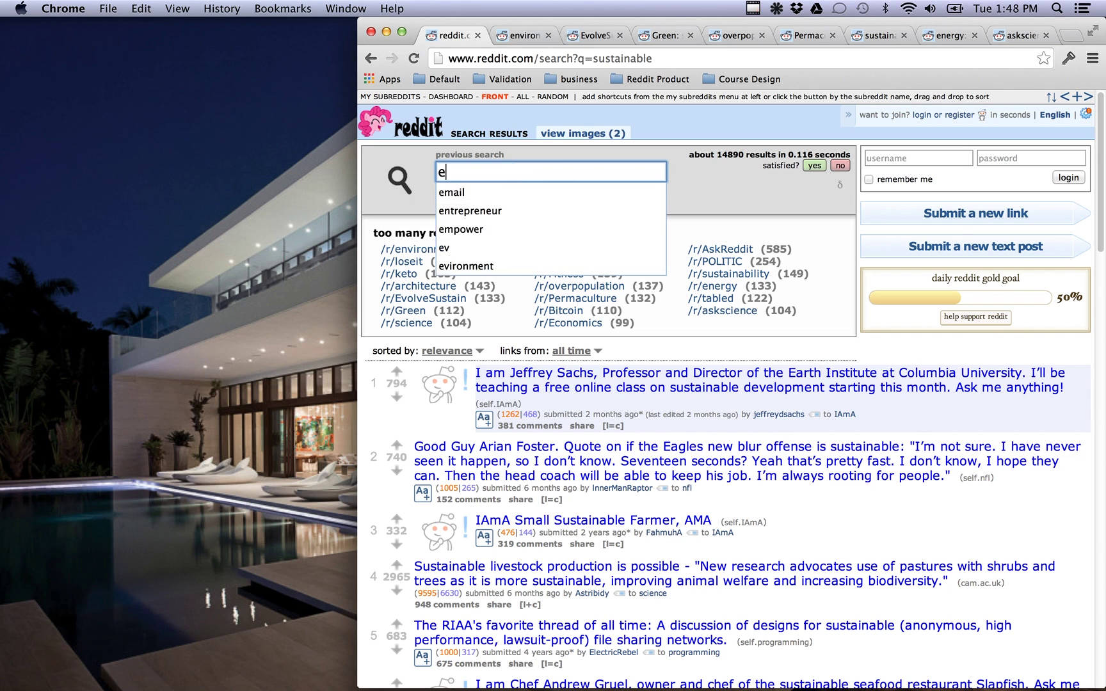
pyautogui.press('BackSpace')
pyautogui.press('BackSpace')
pyautogui.press('BackSpace')
pyautogui.write('vi')
pyautogui.press('Down')
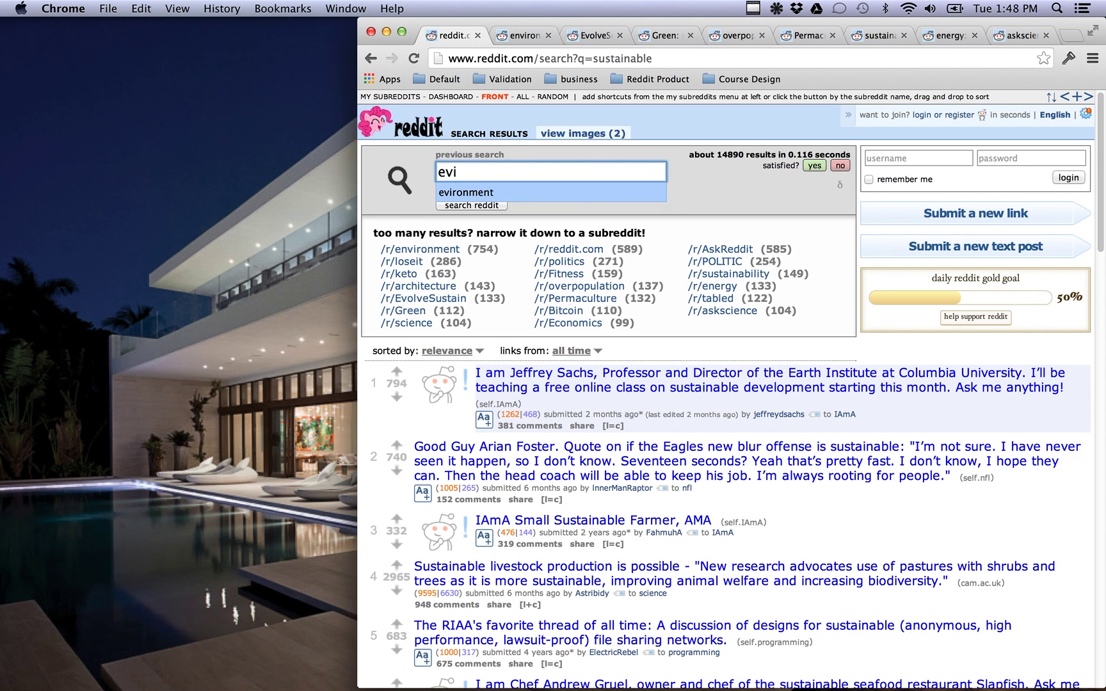
pyautogui.press('Return')
pyautogui.press('Return')
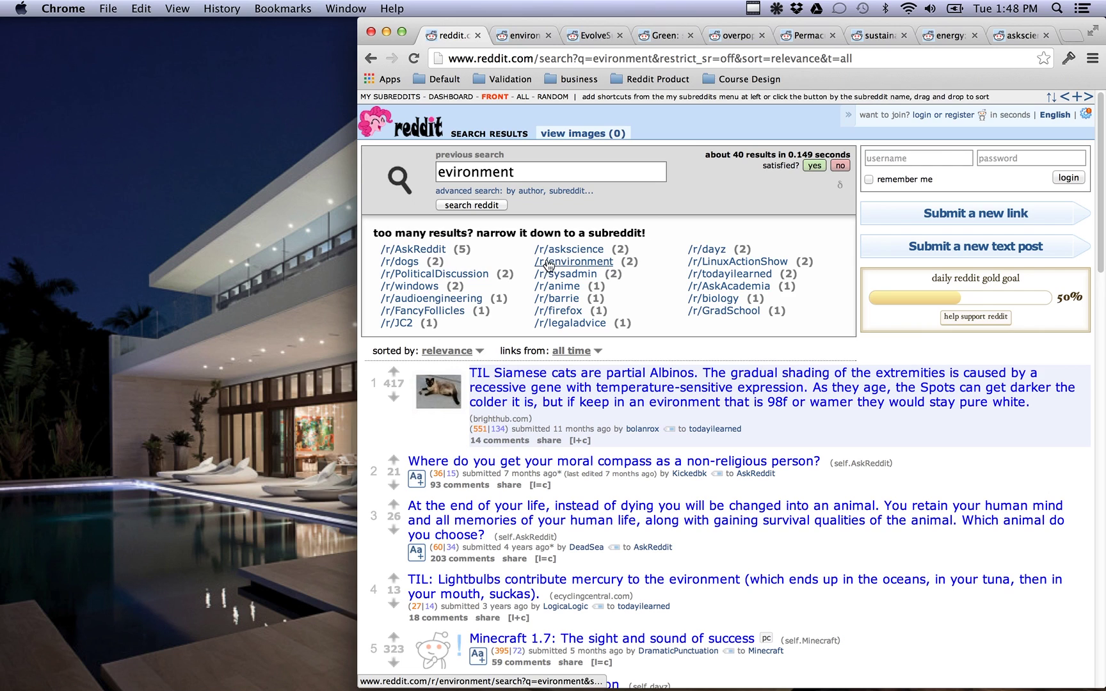
# - Open the r/environment and r/biology results in new background tabs
pyautogui.keyDown('super'); pyautogui.click(599, 263); pyautogui.keyUp('super')
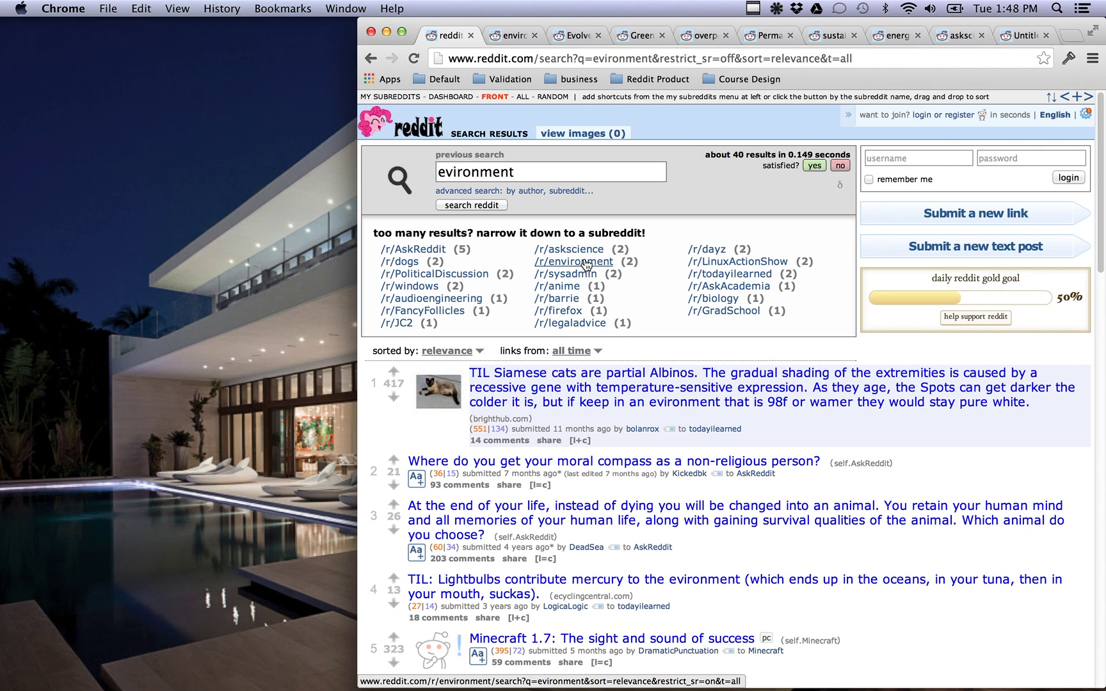
pyautogui.keyDown('super'); pyautogui.click(711, 300); pyautogui.keyUp('super')
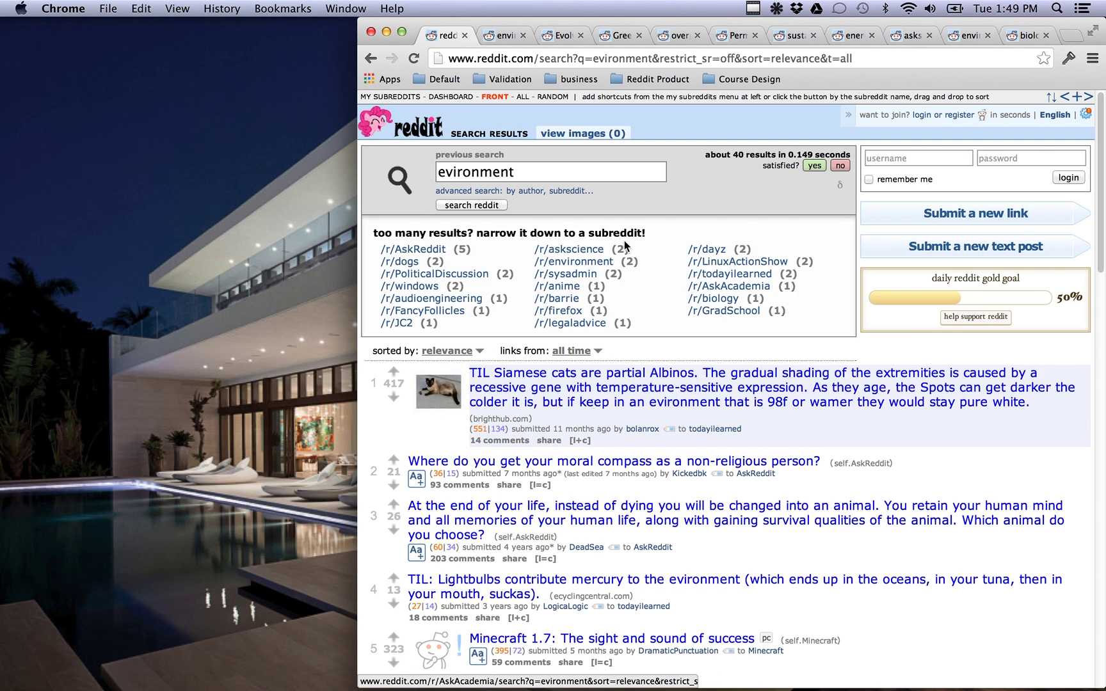
pyautogui.doubleClick(565, 174)
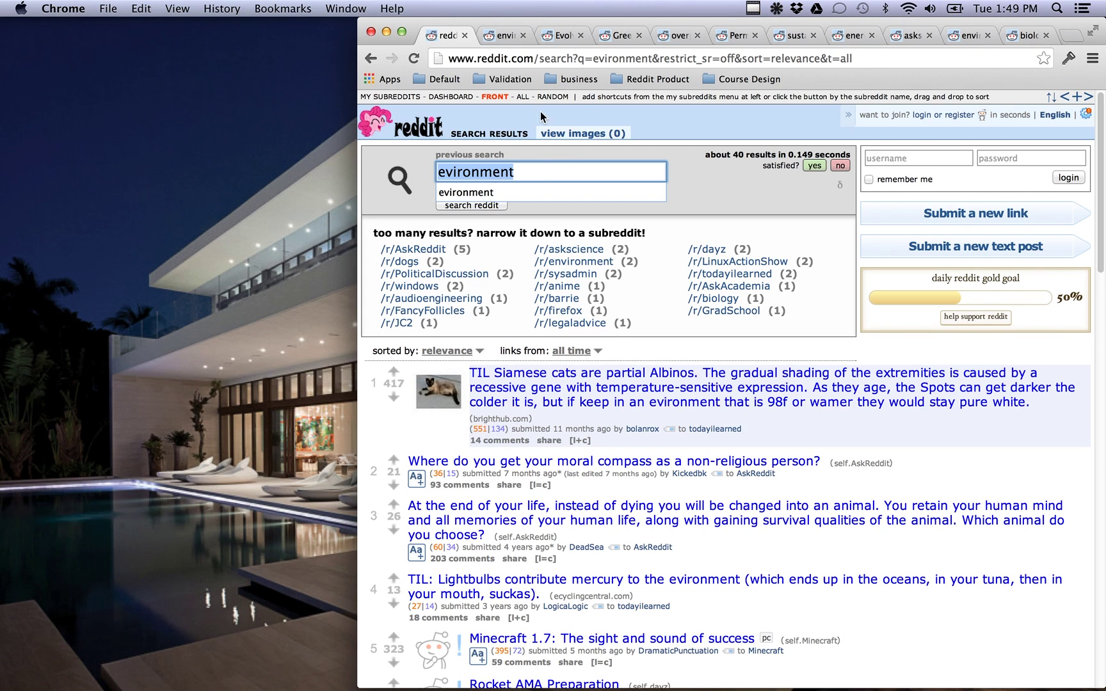
pyautogui.click(465, 36)
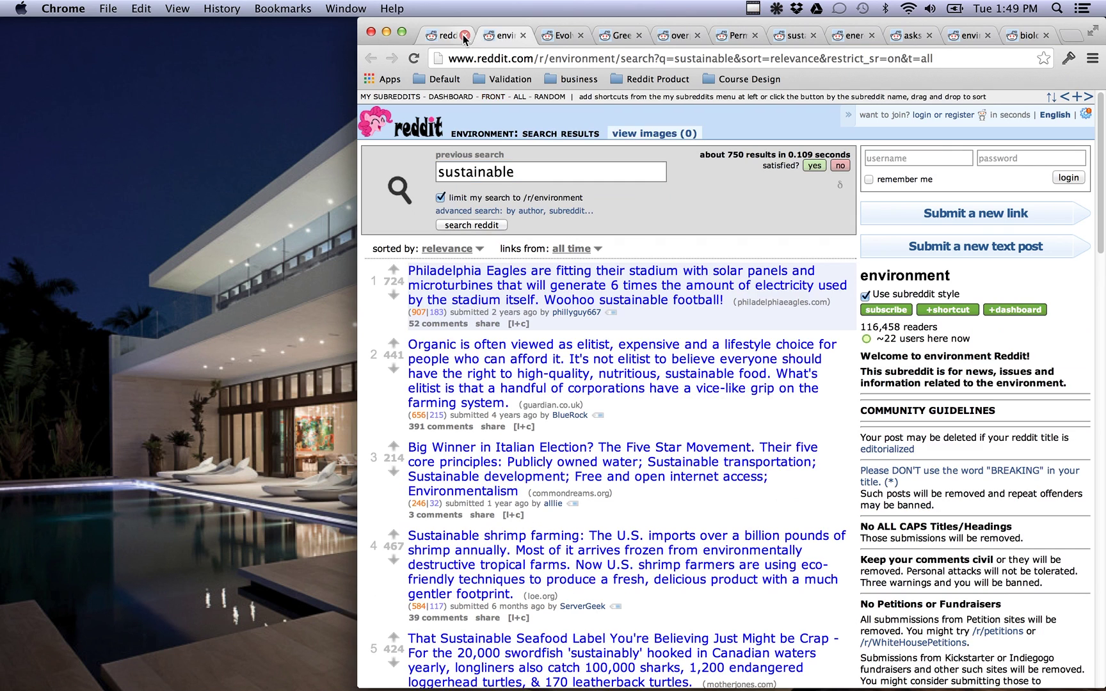
pyautogui.click(465, 36)
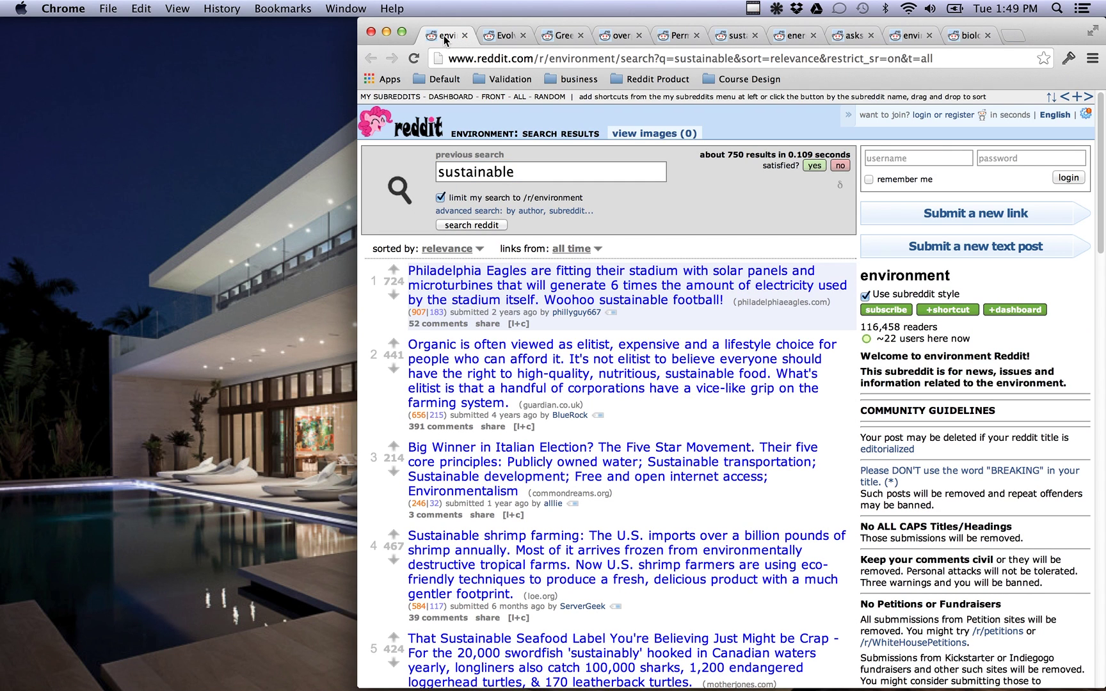
pyautogui.moveTo(966, 282); pyautogui.dragTo(859, 282)
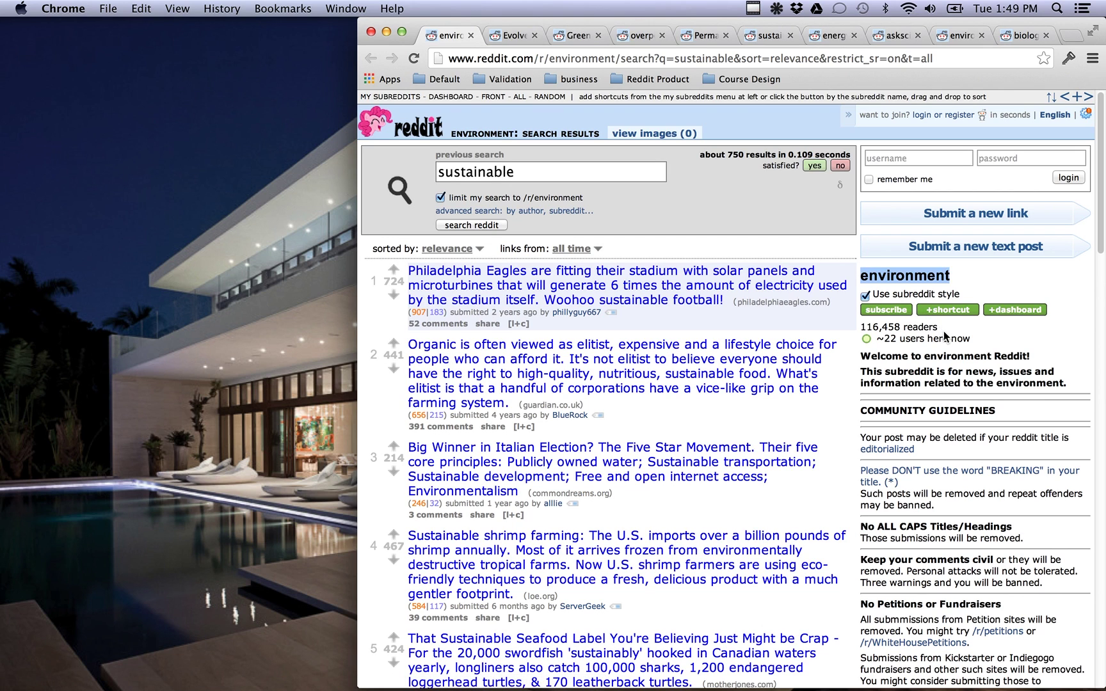
pyautogui.moveTo(945, 334); pyautogui.dragTo(862, 327)
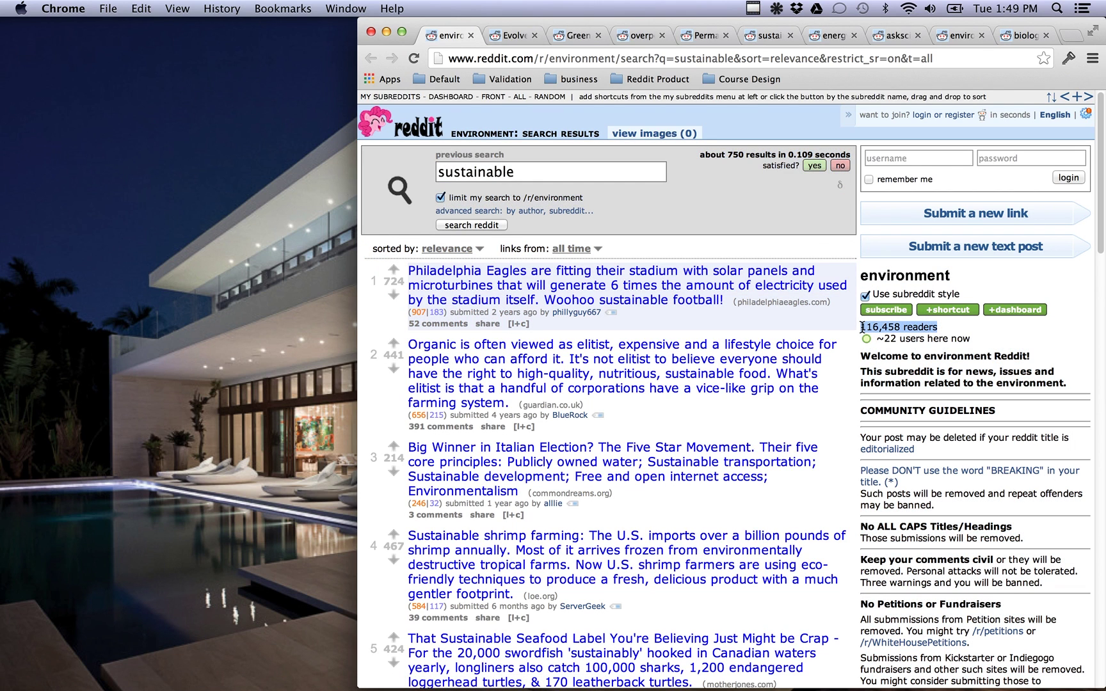
pyautogui.click(970, 326)
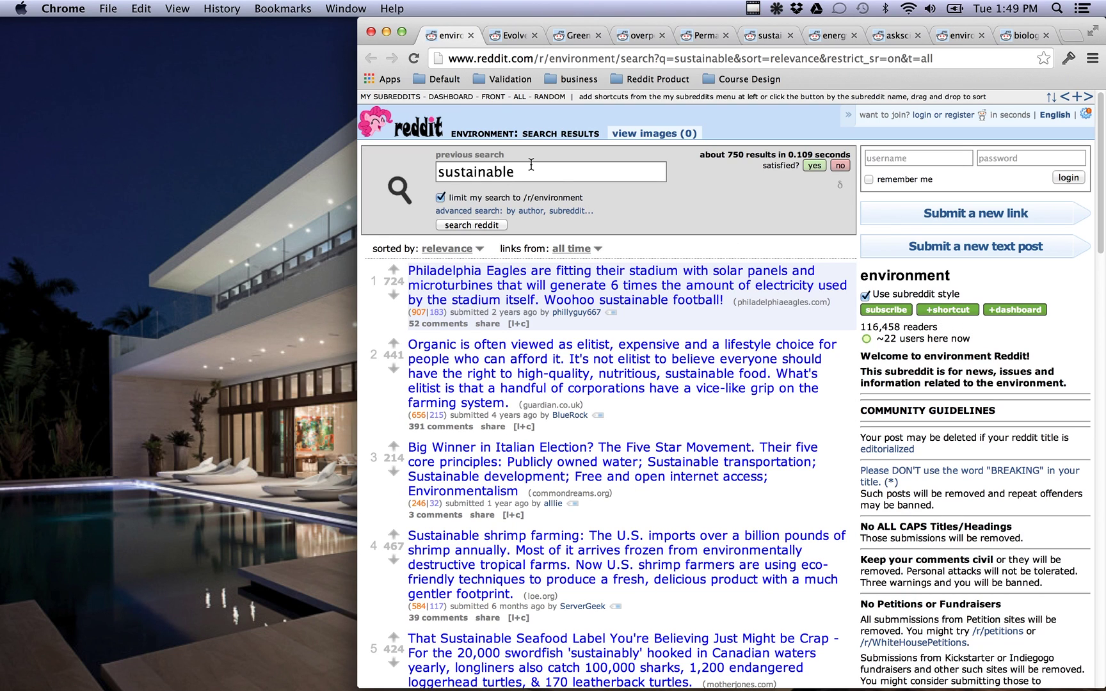
# - Go to the r/environment subreddit and sort it by today's top posts
pyautogui.click(488, 135)
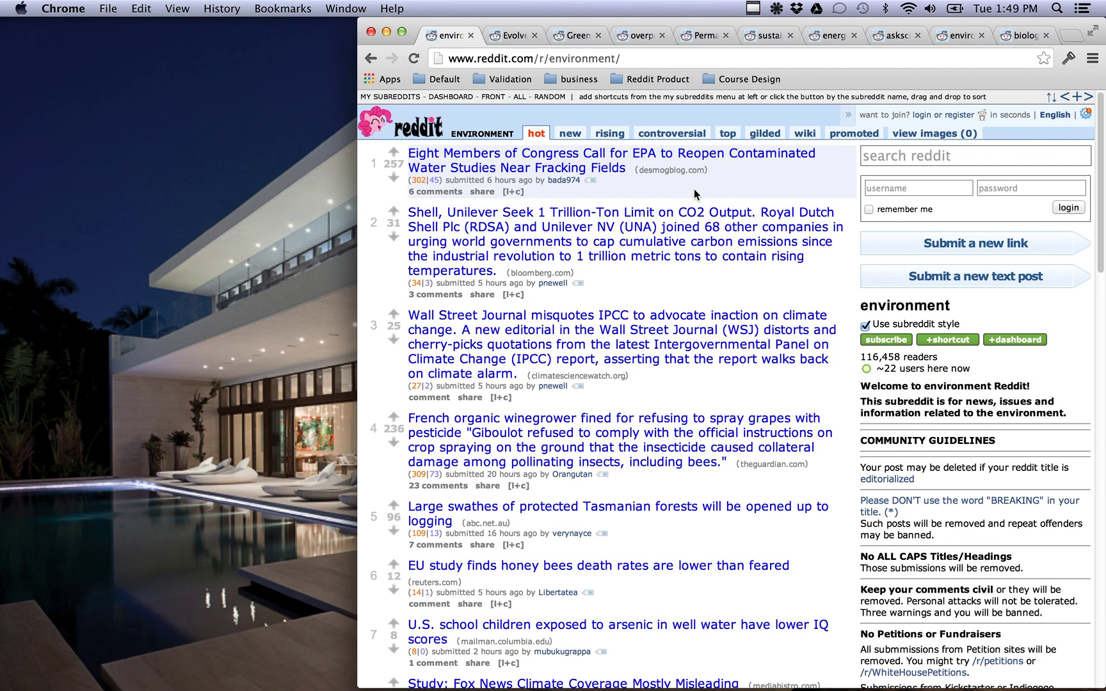
pyautogui.click(728, 138)
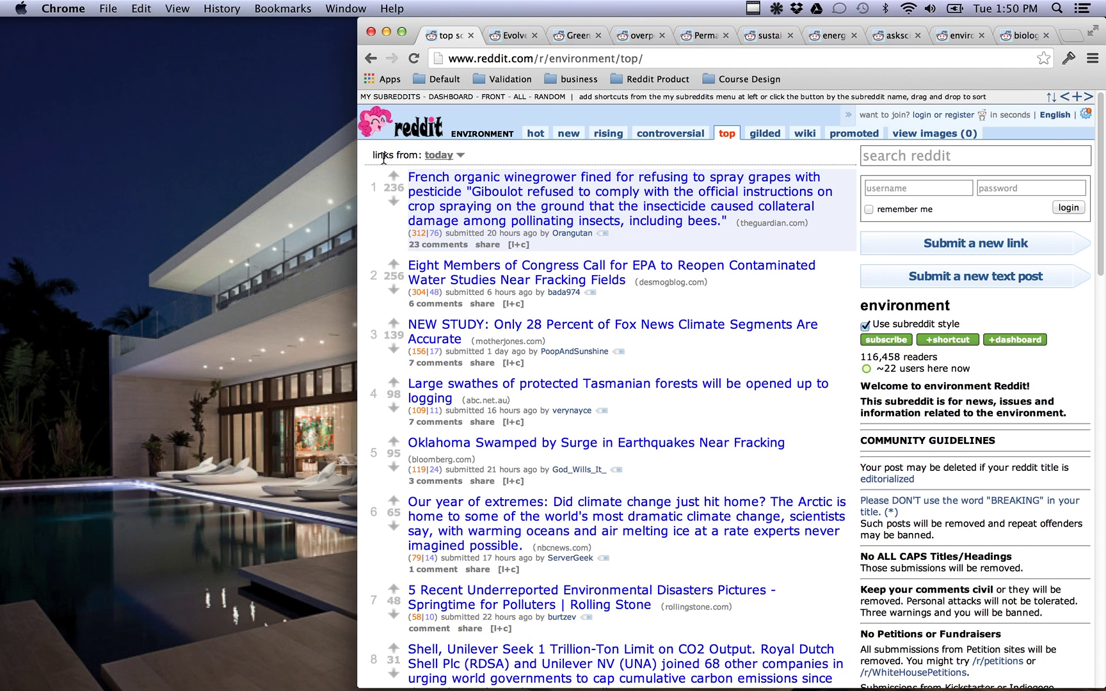
# - Change the r/environment top posts time range from today to all time
pyautogui.moveTo(384, 158); pyautogui.dragTo(439, 158)
pyautogui.click(442, 159)
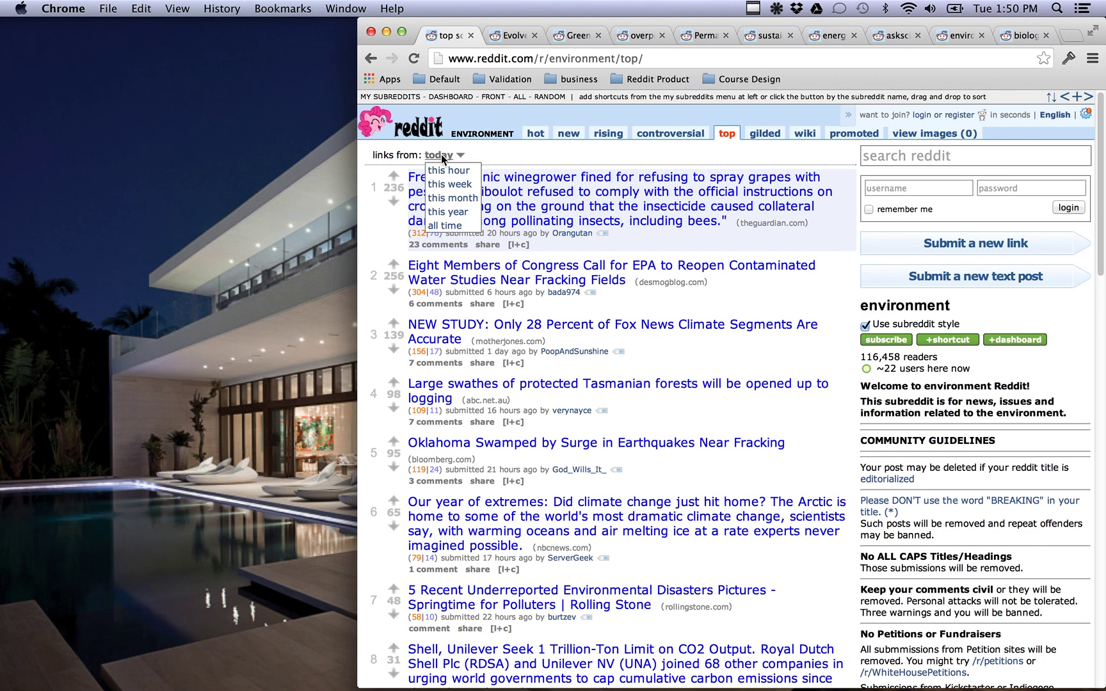
pyautogui.click(451, 228)
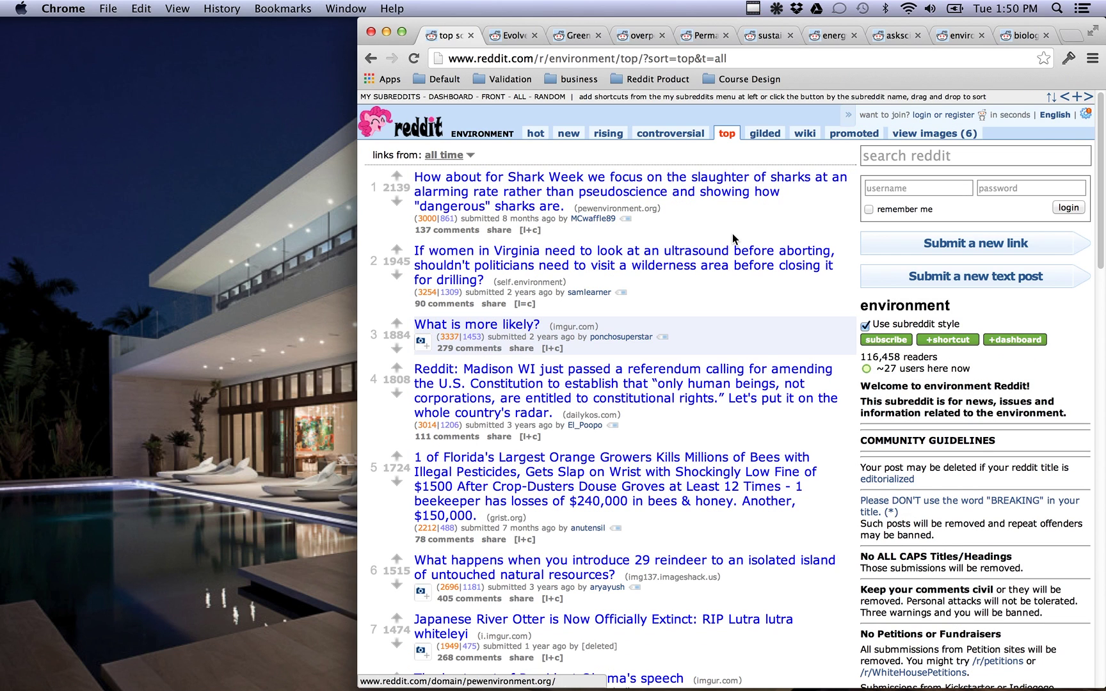
pyautogui.scroll(-10, 704, 232)
pyautogui.scroll(10, 704, 232)
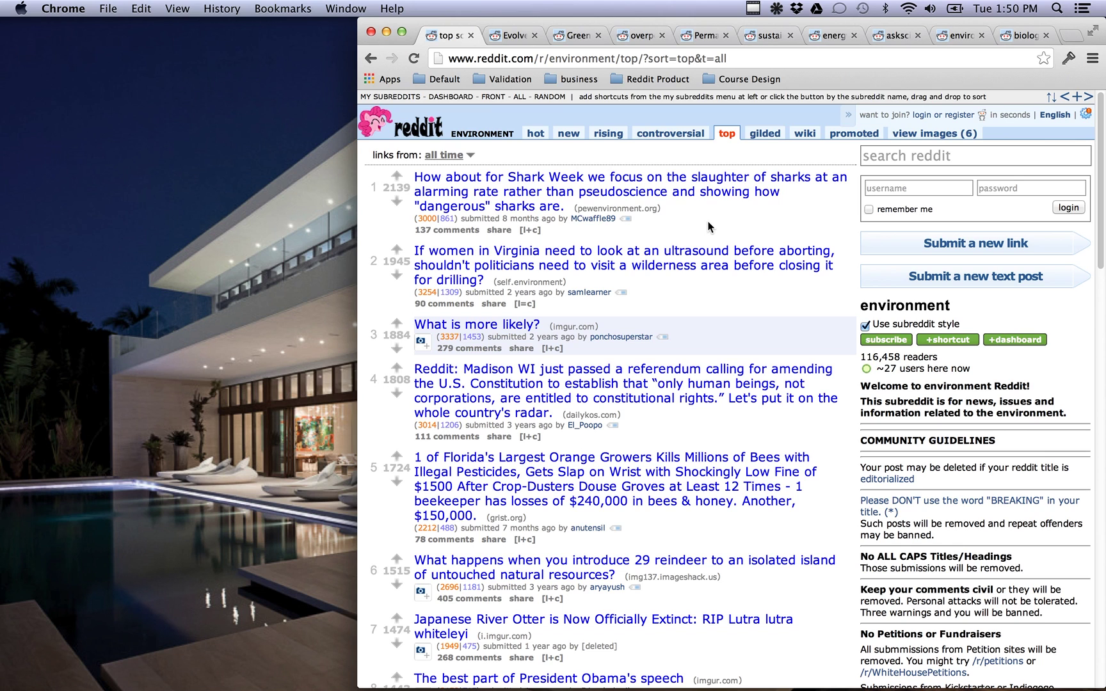
pyautogui.scroll(-1, 716, 217)
pyautogui.moveTo(861, 370); pyautogui.dragTo(943, 475)
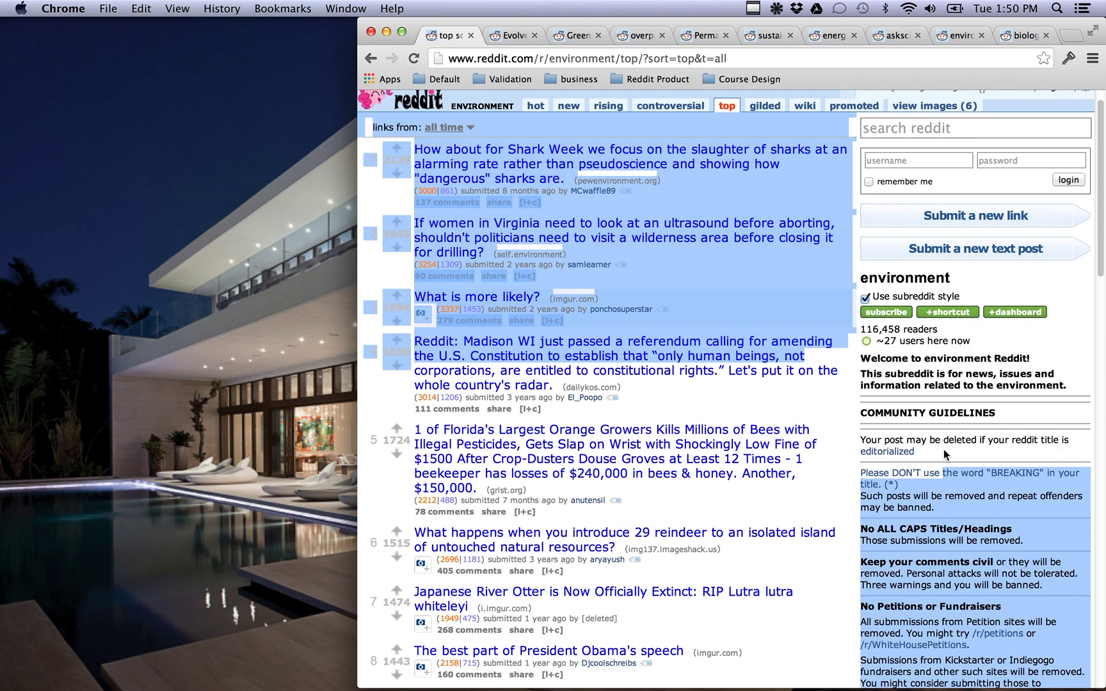
pyautogui.scroll(-5, 909, 256)
pyautogui.click(909, 256)
pyautogui.moveTo(910, 246); pyautogui.dragTo(1003, 431)
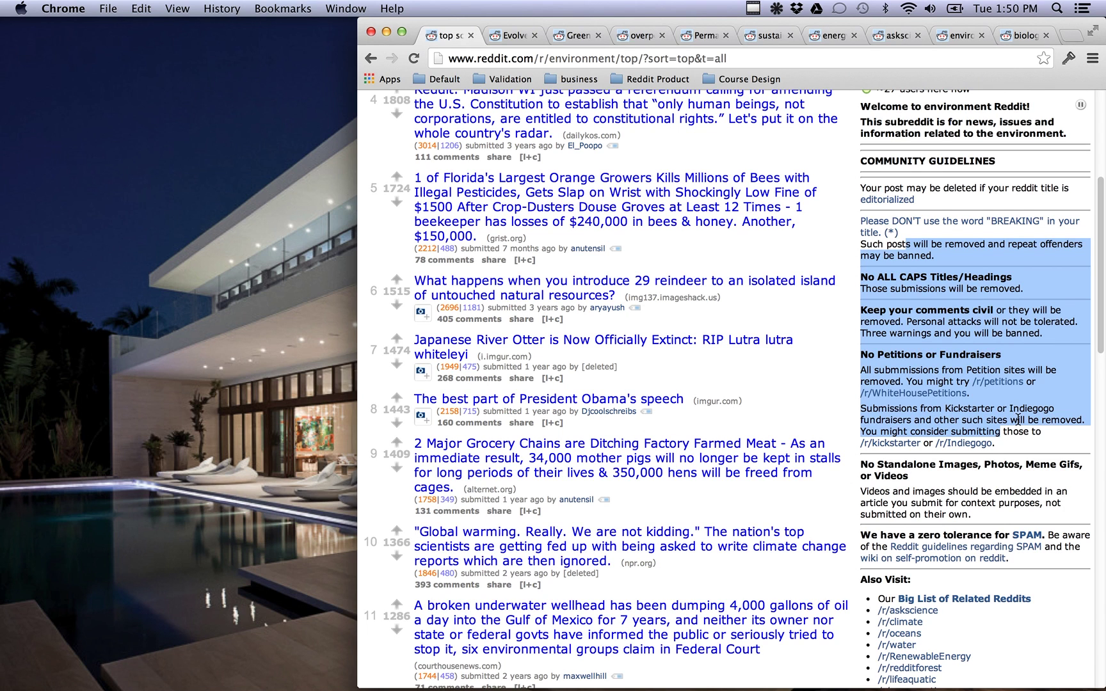
pyautogui.click(1020, 417)
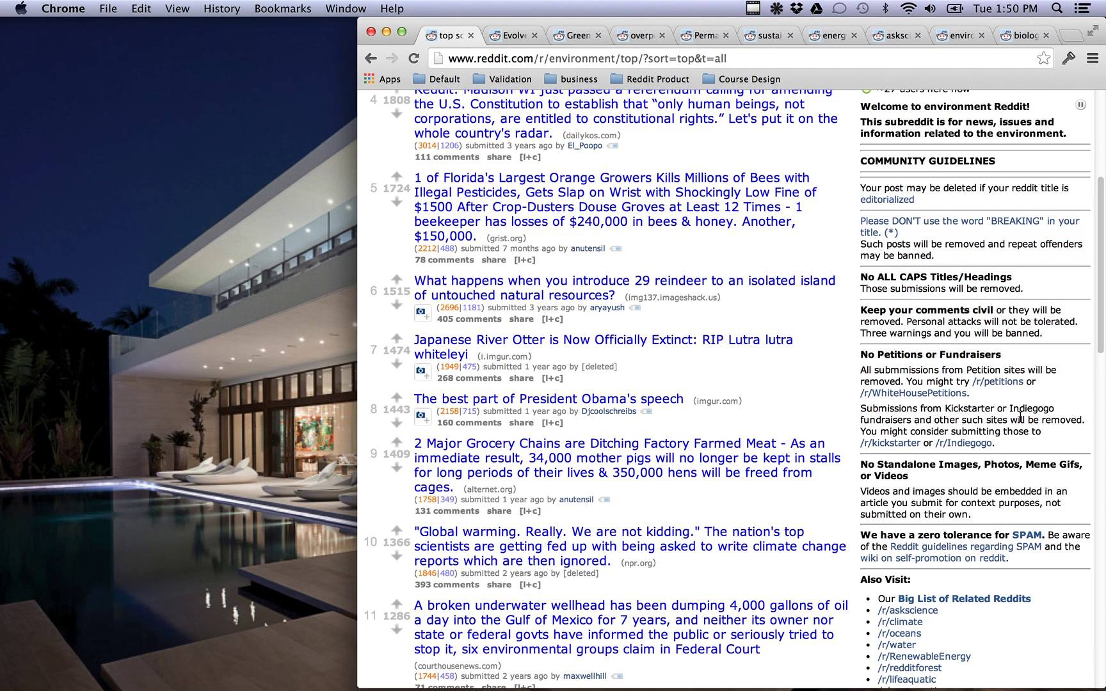
pyautogui.scroll(5, 1020, 418)
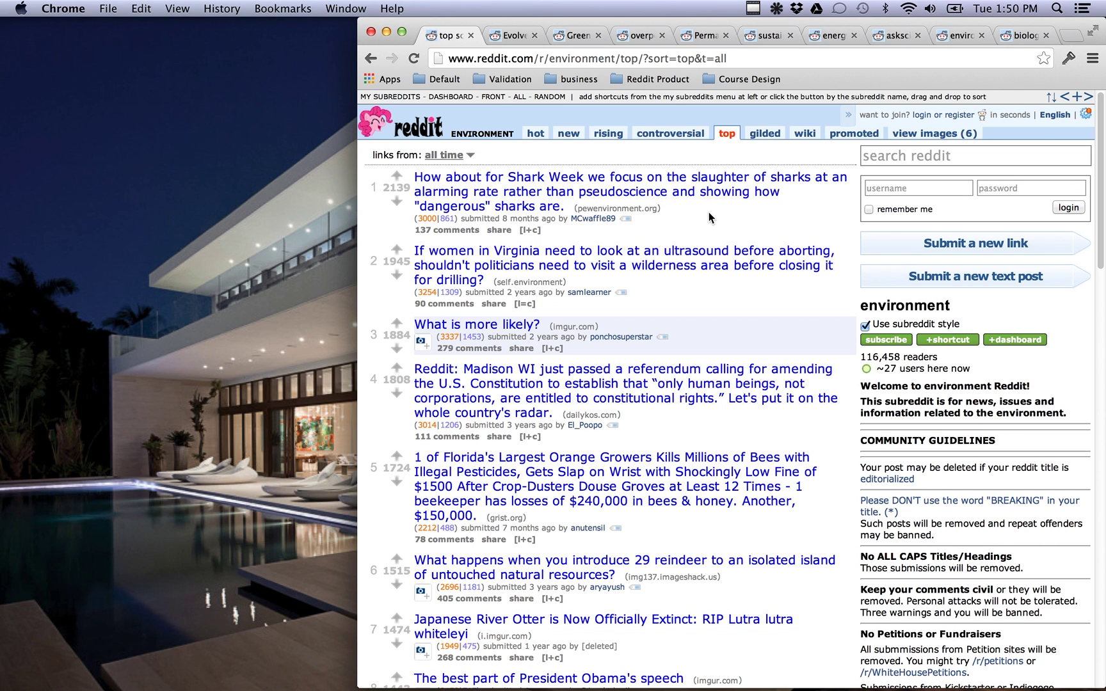
pyautogui.scroll(-2, 720, 231)
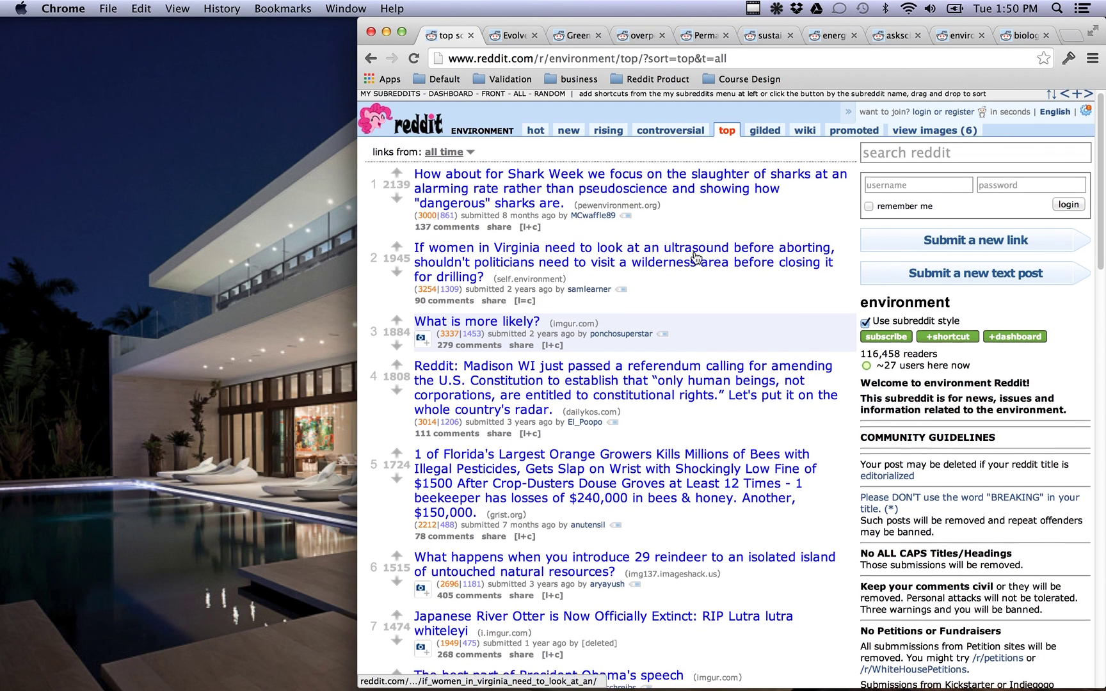
pyautogui.scroll(2, 698, 256)
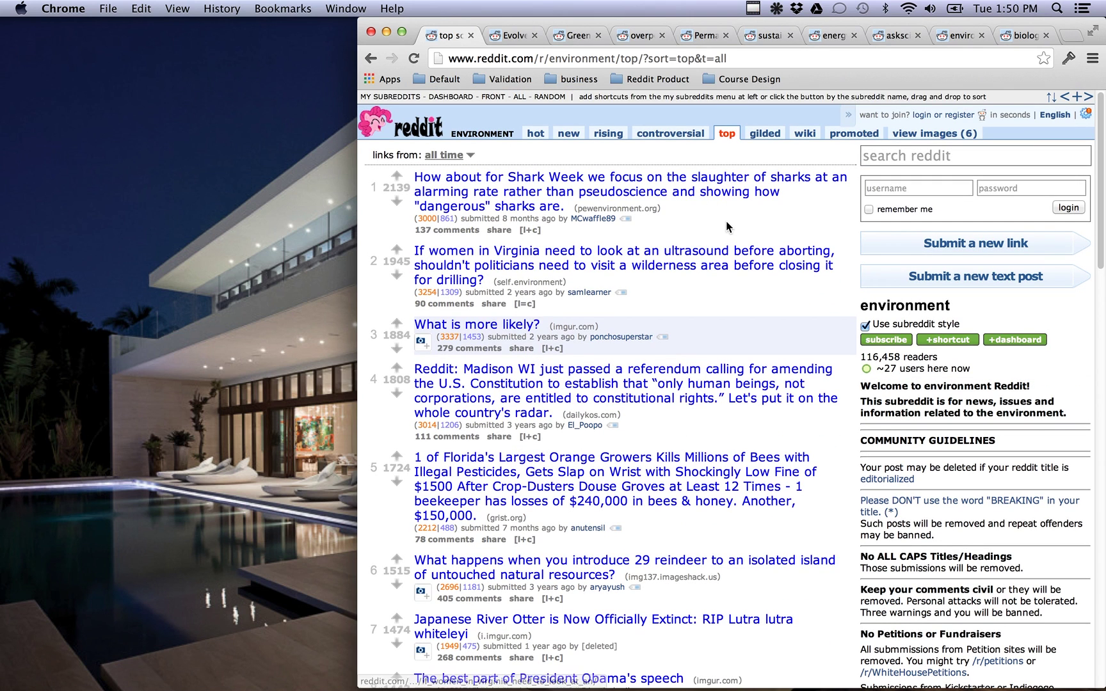
pyautogui.moveTo(905, 306)
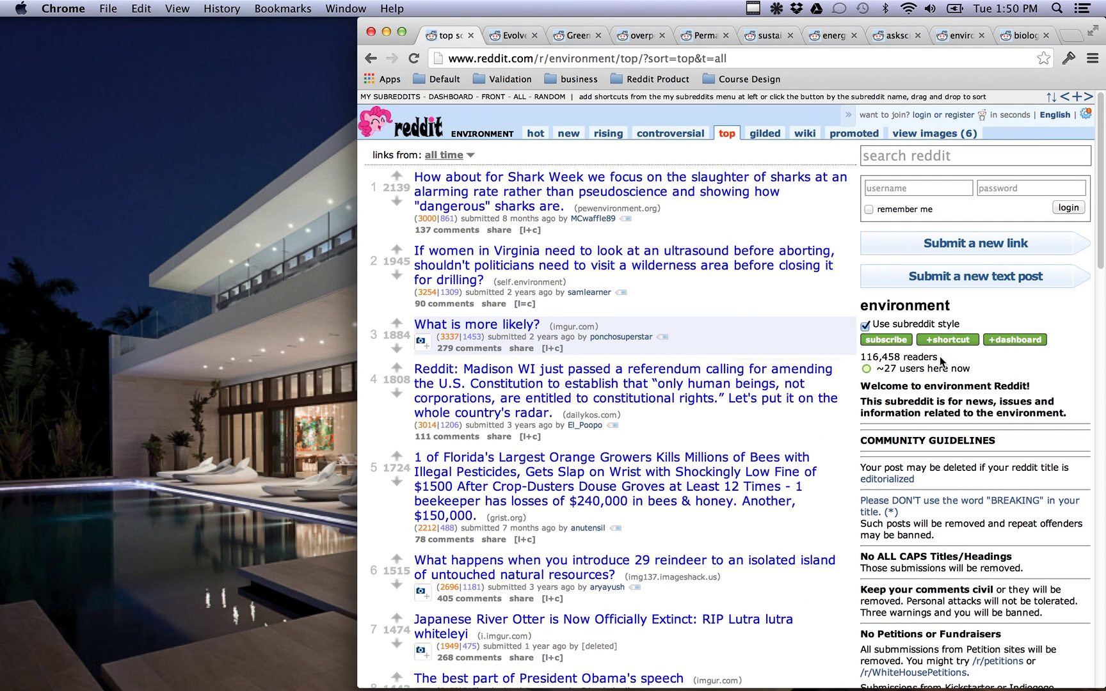
pyautogui.moveTo(941, 357); pyautogui.dragTo(863, 357)
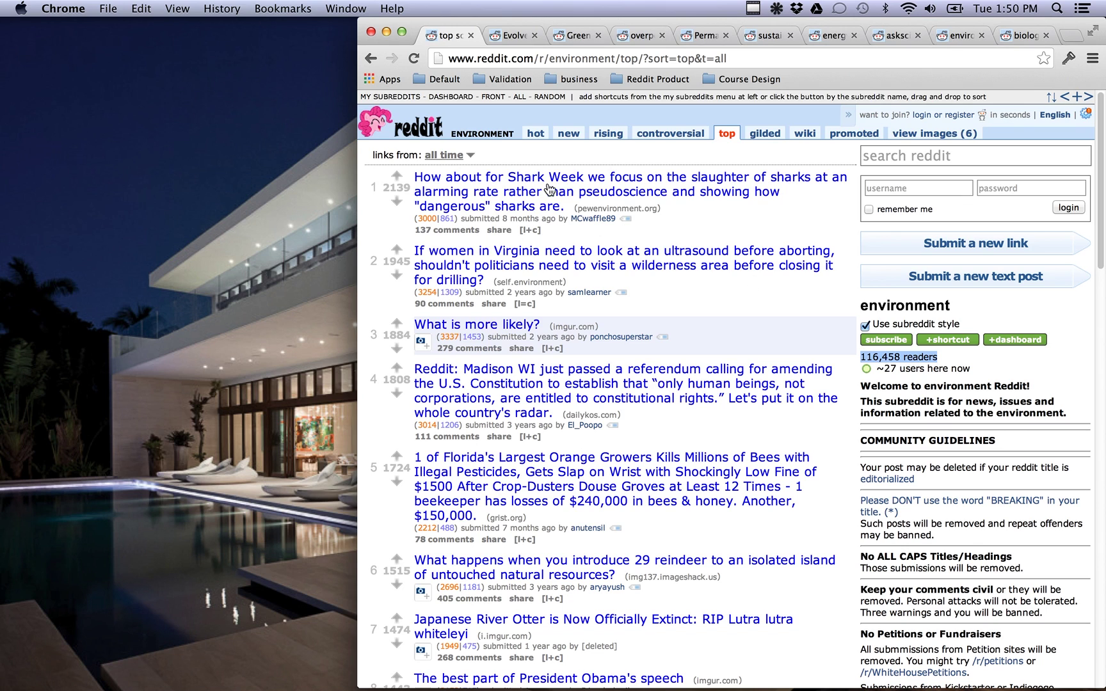
# - Limit r/environment's top posts back to today
pyautogui.click(451, 158)
pyautogui.click(441, 185)
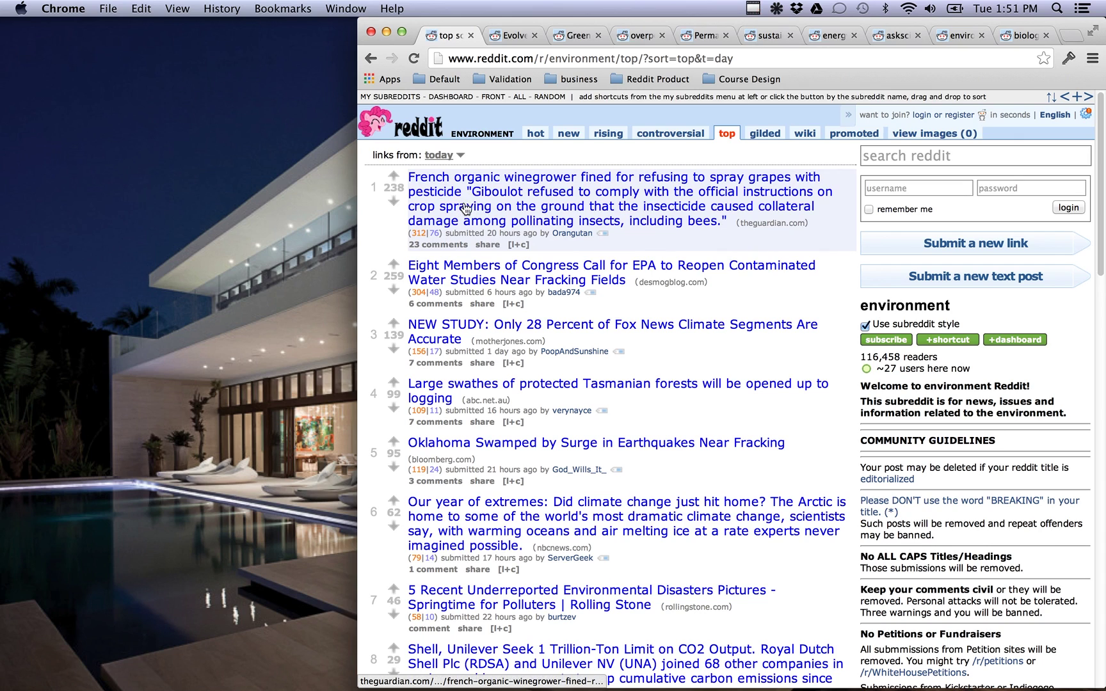
pyautogui.scroll(-5, 501, 179)
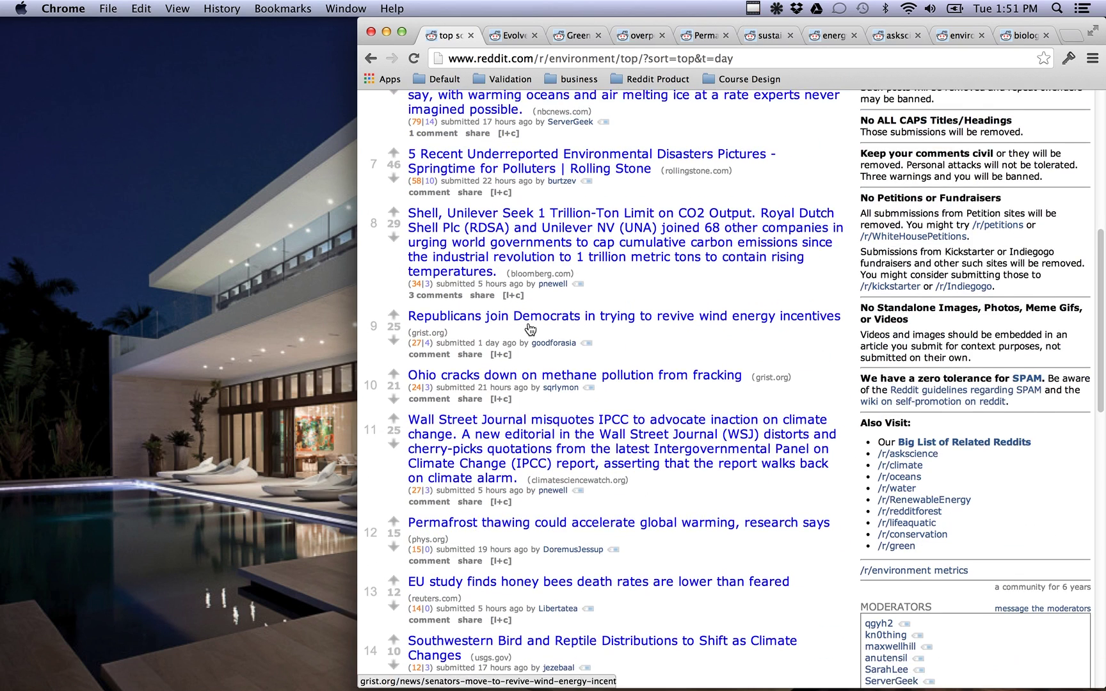
pyautogui.scroll(5, 512, 320)
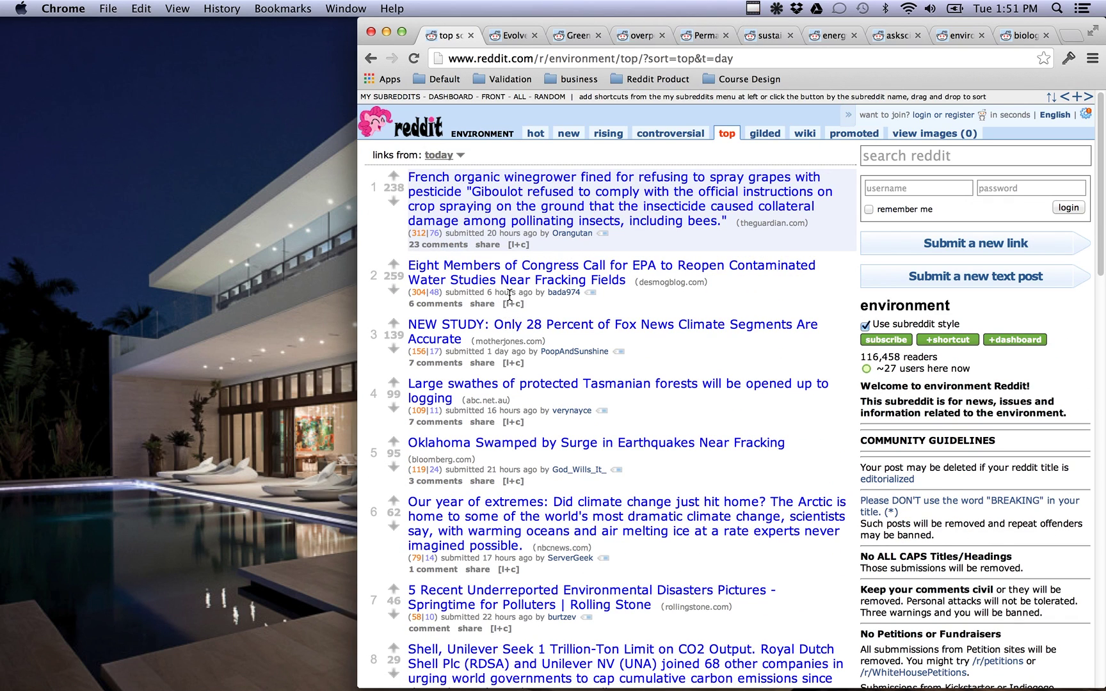
# - Open and skim the 23 comments on the French organic winegrower post
pyautogui.click(449, 247)
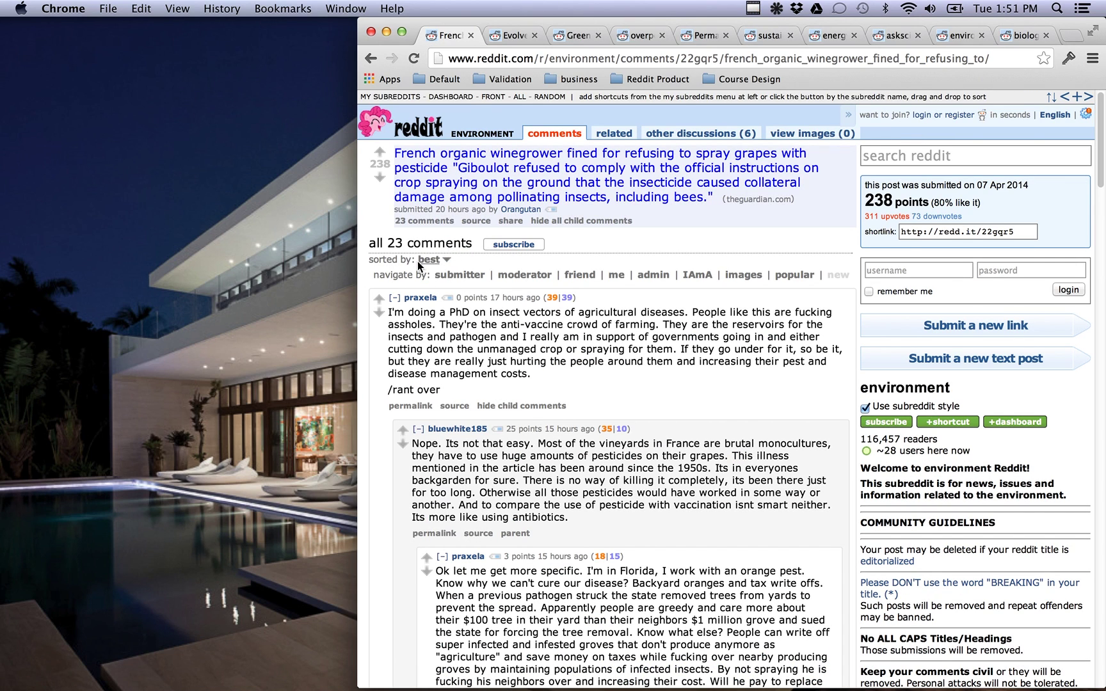
pyautogui.scroll(-10, 503, 319)
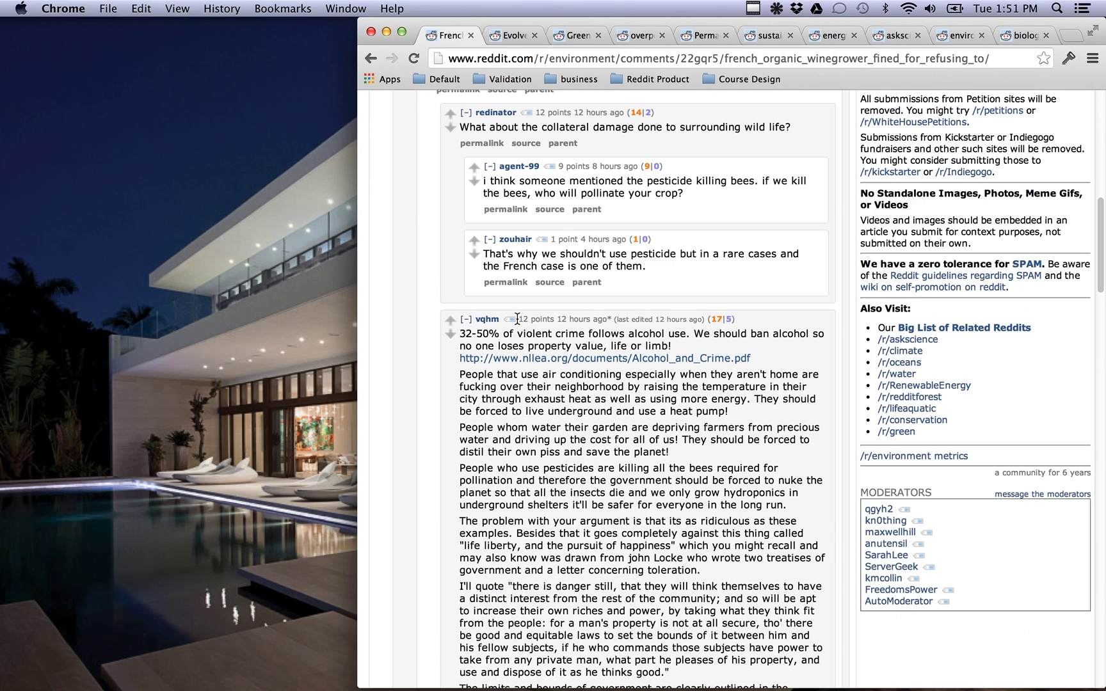
pyautogui.scroll(10, 499, 323)
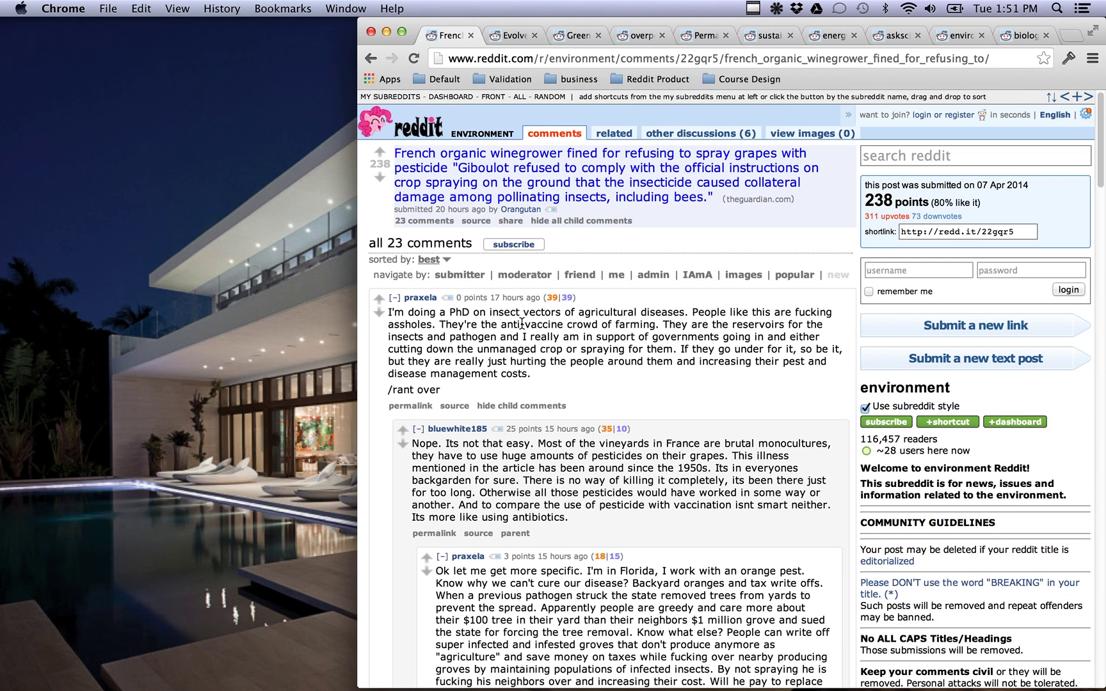
pyautogui.click(478, 134)
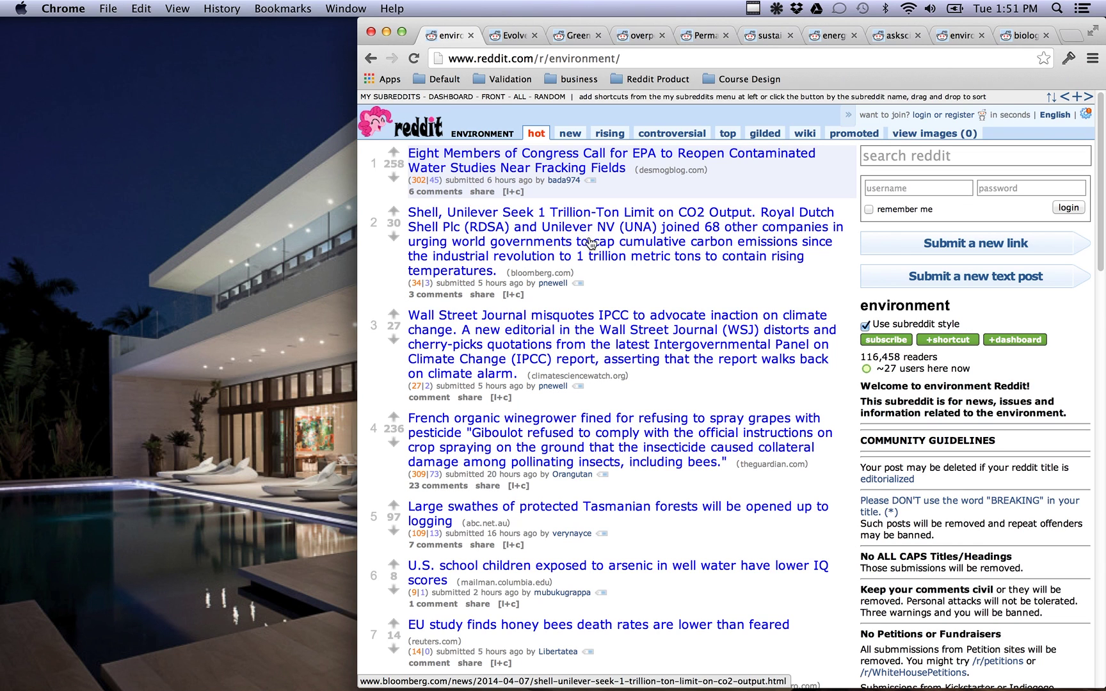
pyautogui.click(725, 134)
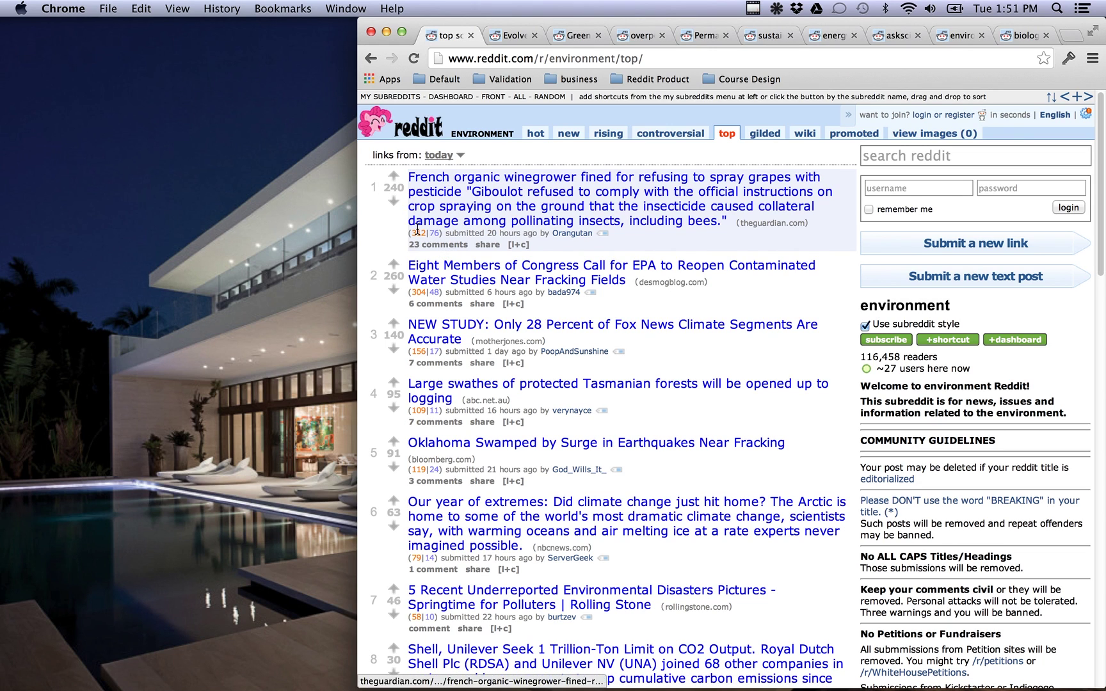
pyautogui.scroll(-5, 427, 376)
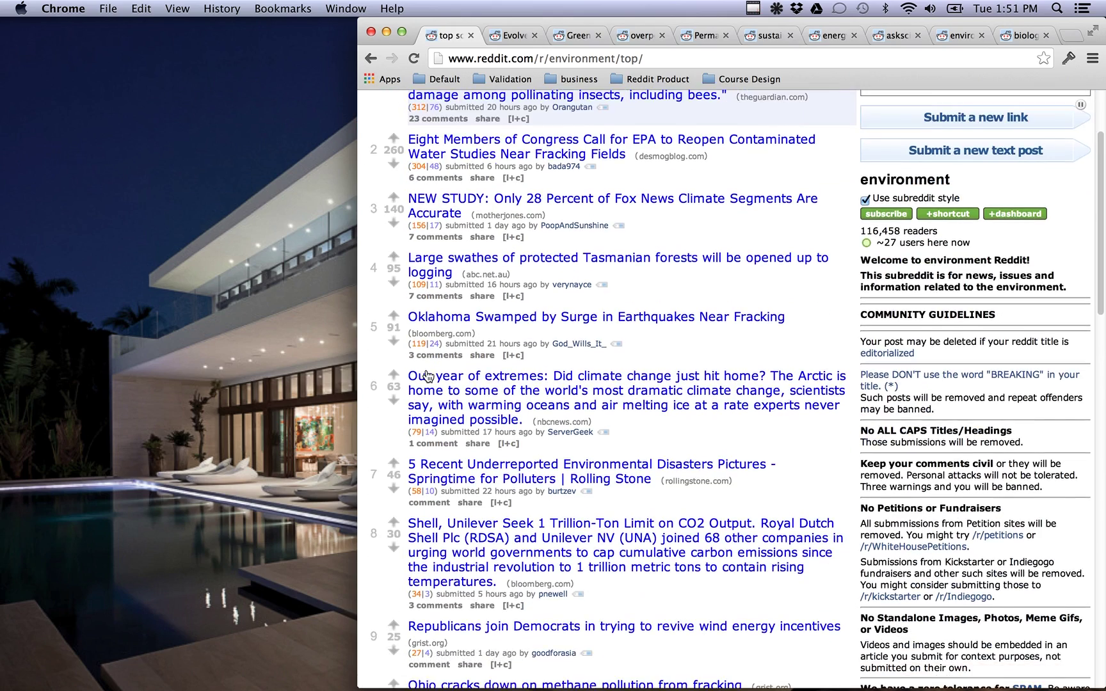
pyautogui.scroll(-8, 427, 376)
pyautogui.scroll(10, 429, 376)
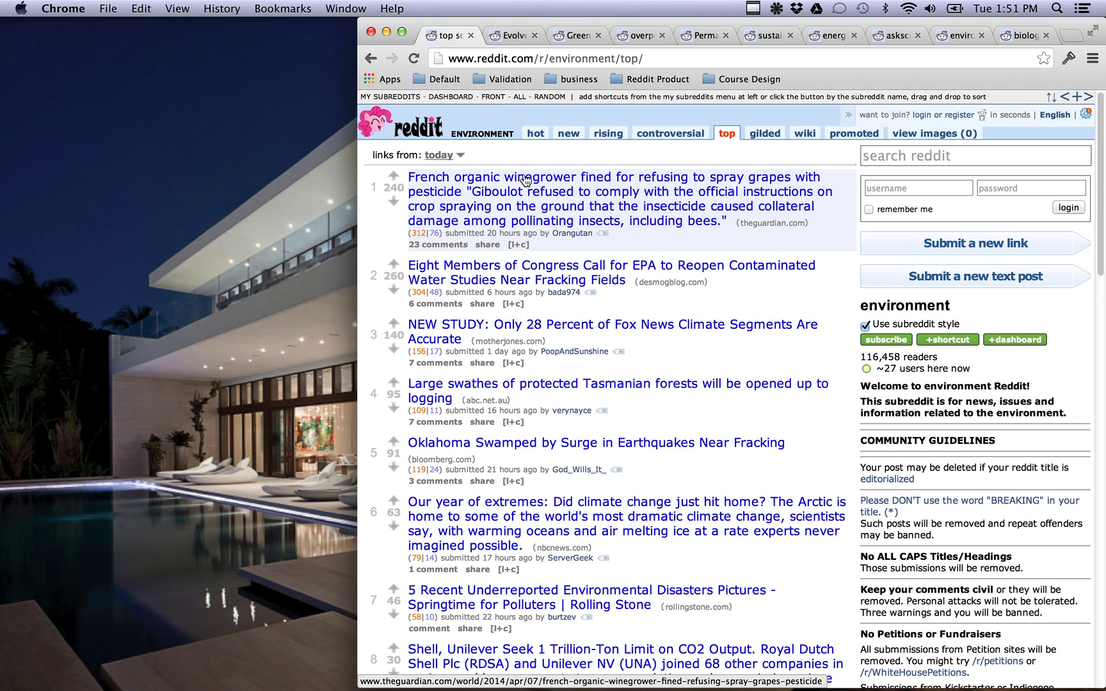
# - Clear the TextEdit note and paste in the EPA fracking water studies headline from Reddit
pyautogui.press('super+Tab')
pyautogui.press('super+Tab')
pyautogui.press('super+Tab')
pyautogui.press('super+Tab')
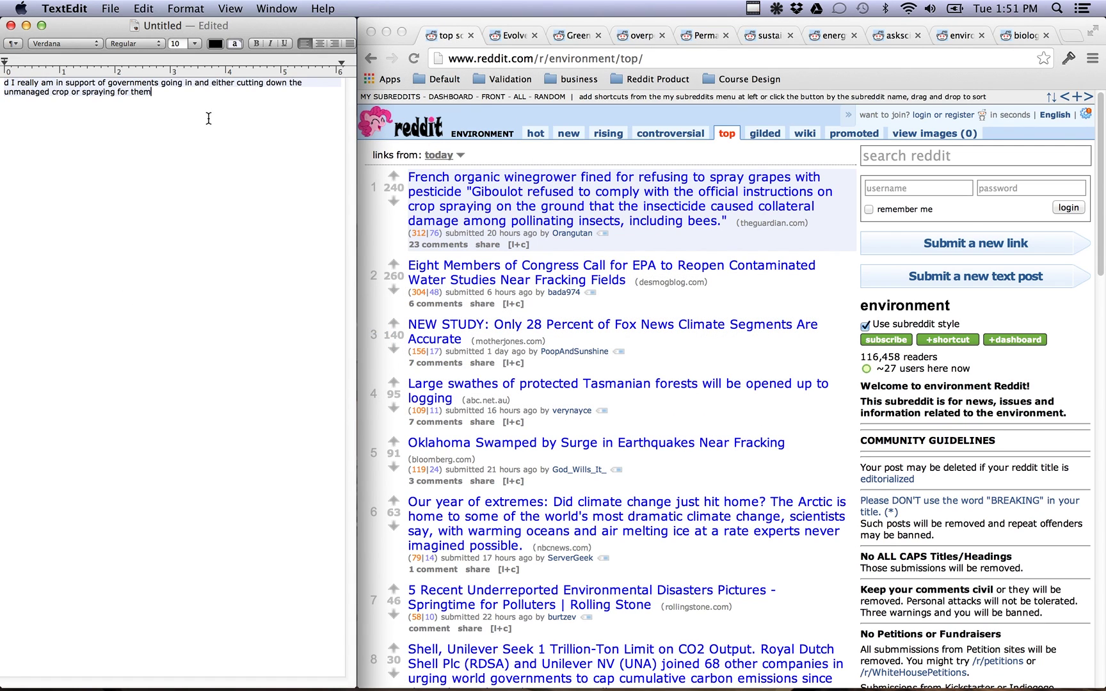
pyautogui.press('super+a')
pyautogui.press('BackSpace')
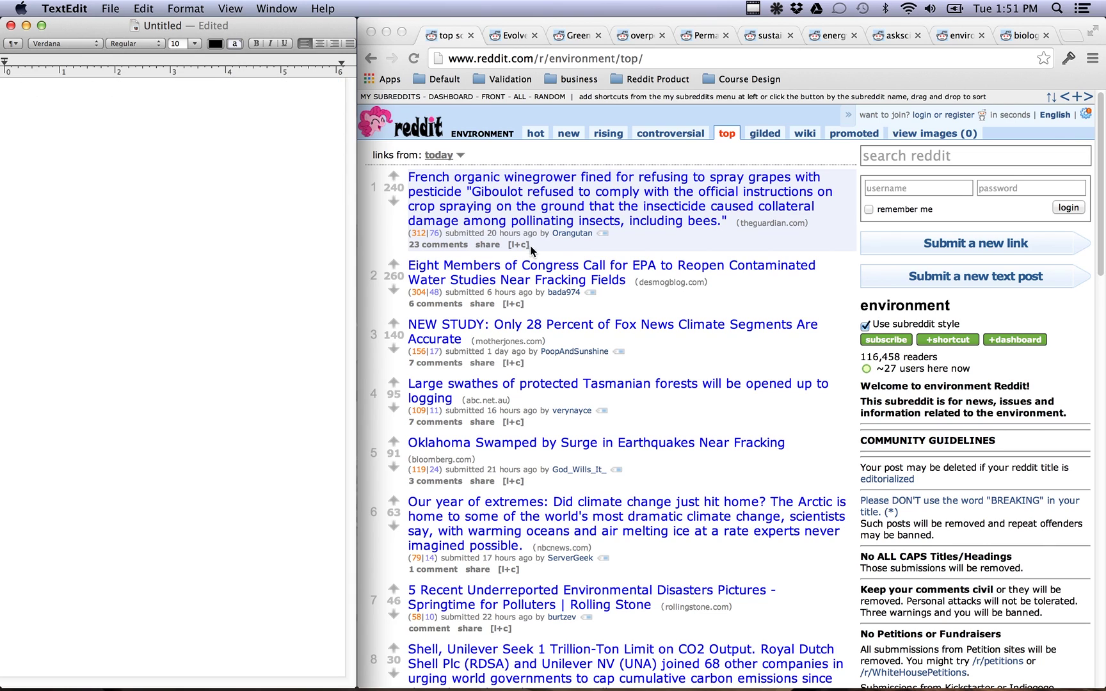
pyautogui.click(667, 282)
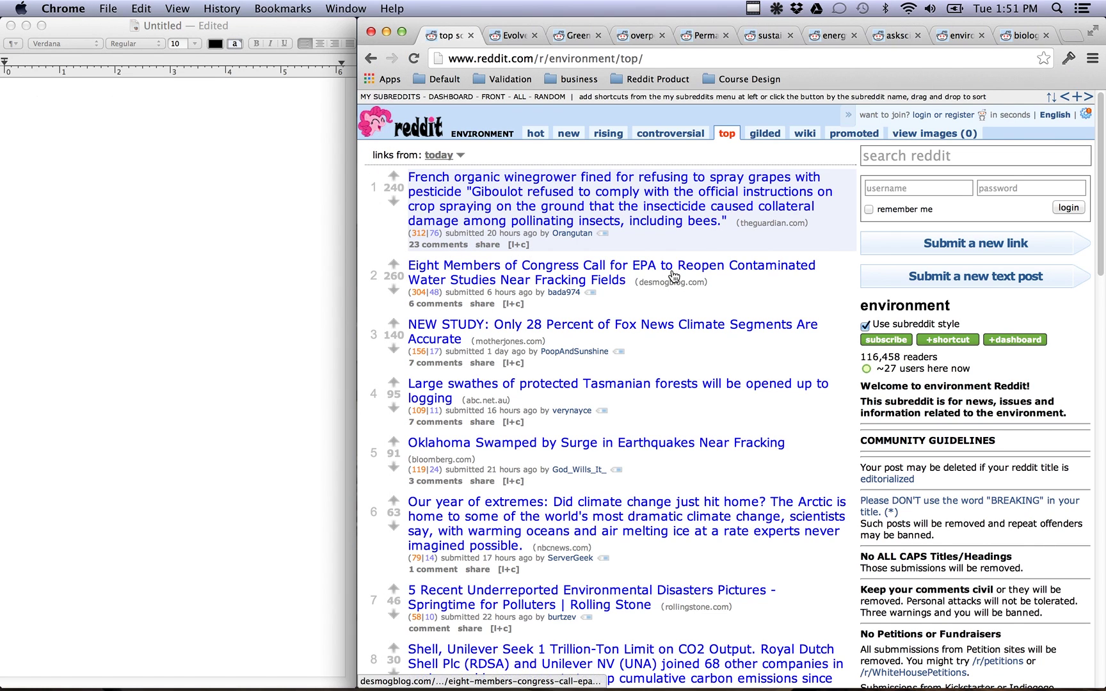
pyautogui.moveTo(708, 283); pyautogui.dragTo(415, 265)
pyautogui.press('super+c')
pyautogui.click(238, 258)
pyautogui.press('super+v')
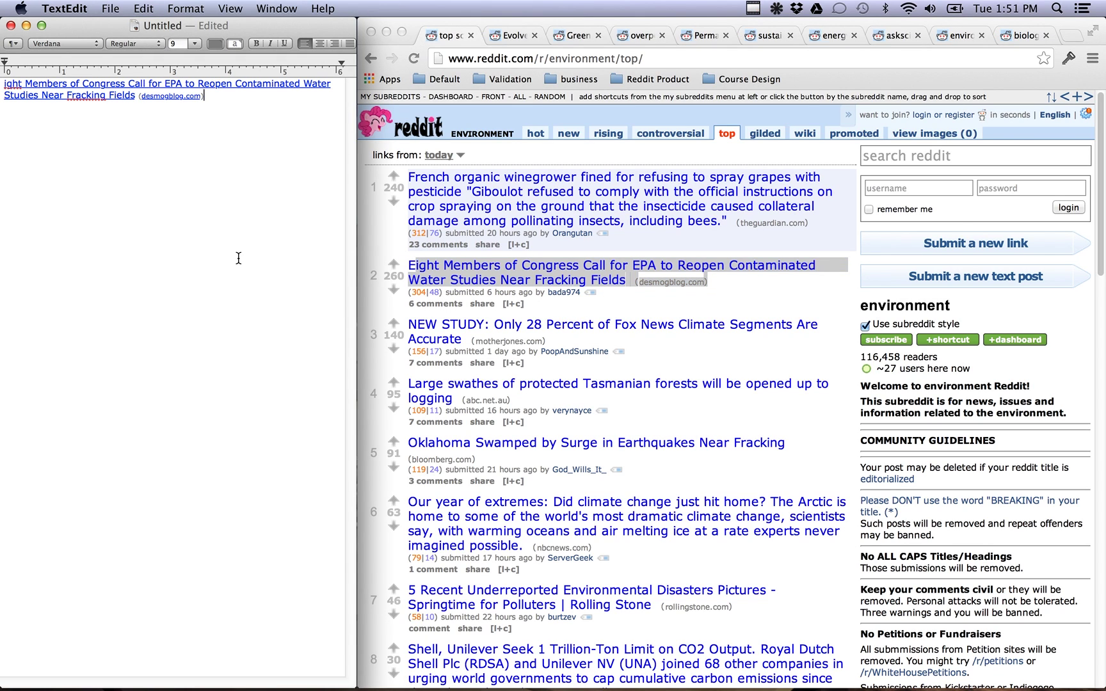
# - Close the r/environment tab and go from the Green search results to r/Green's front page
pyautogui.click(471, 36)
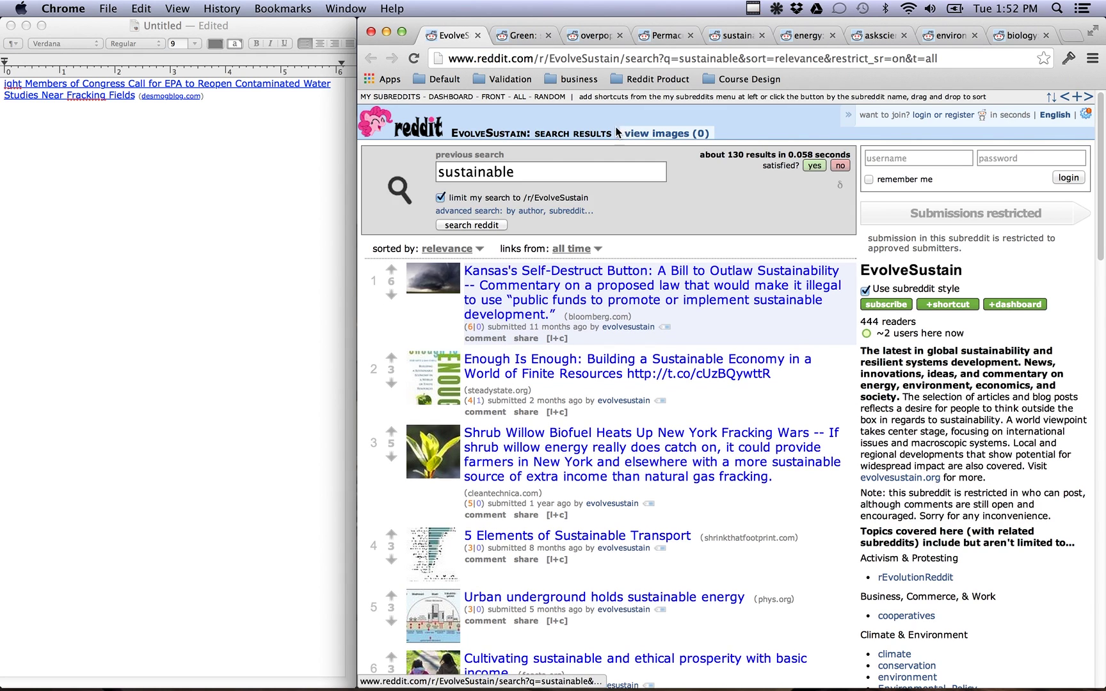
pyautogui.click(452, 171)
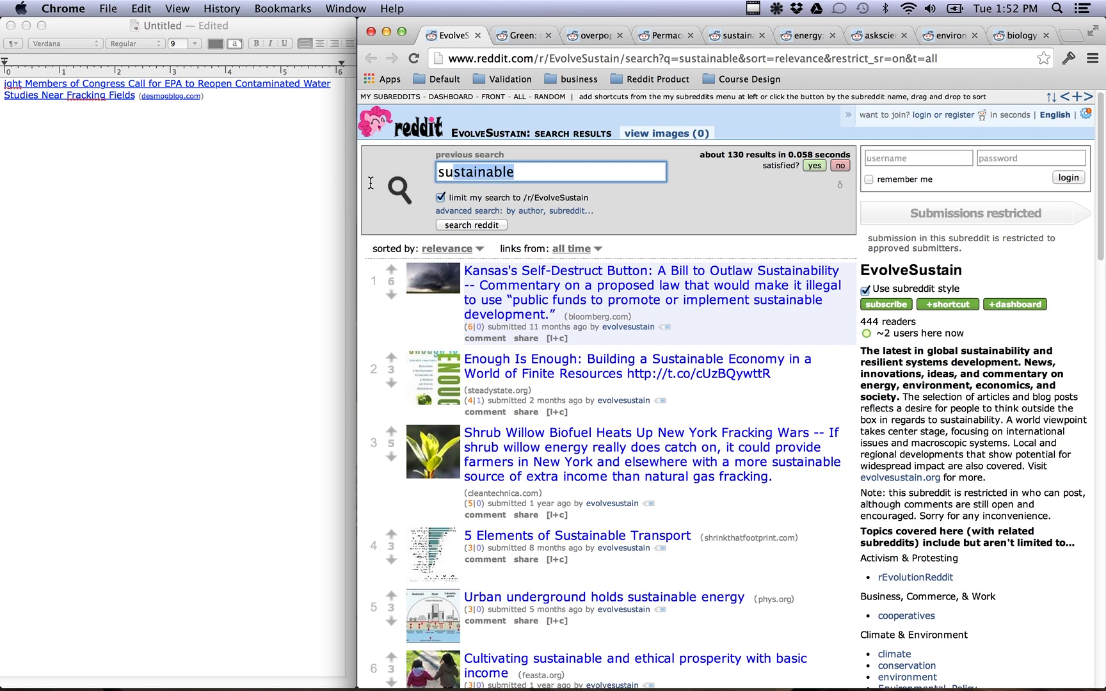
pyautogui.click(522, 39)
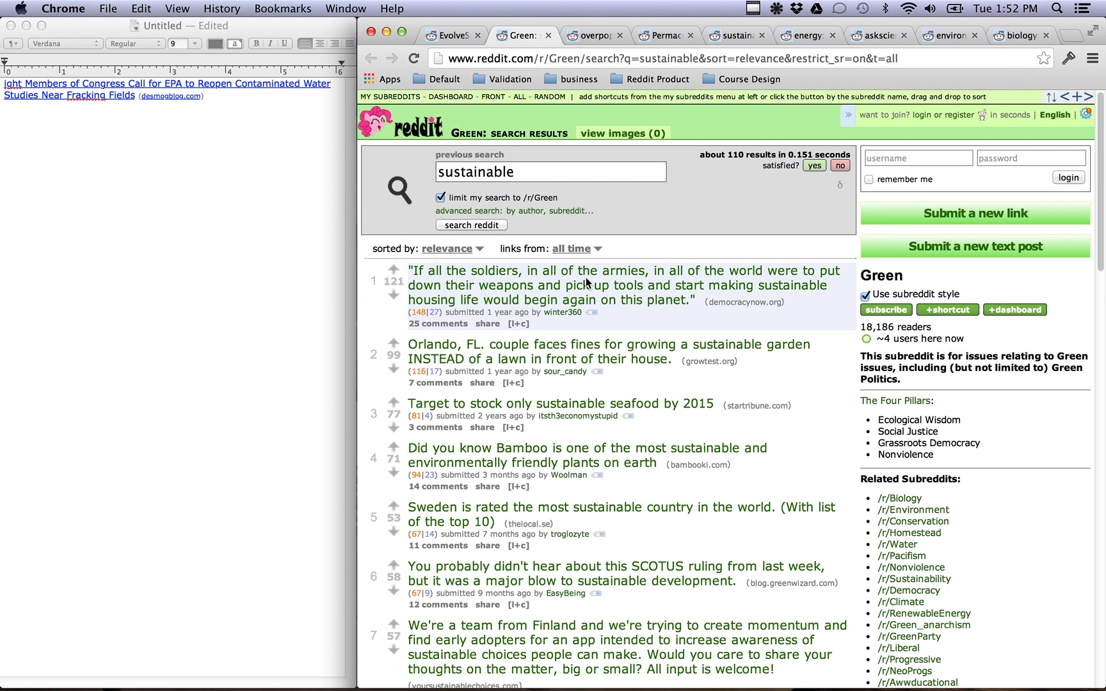
pyautogui.moveTo(932, 327); pyautogui.dragTo(866, 328)
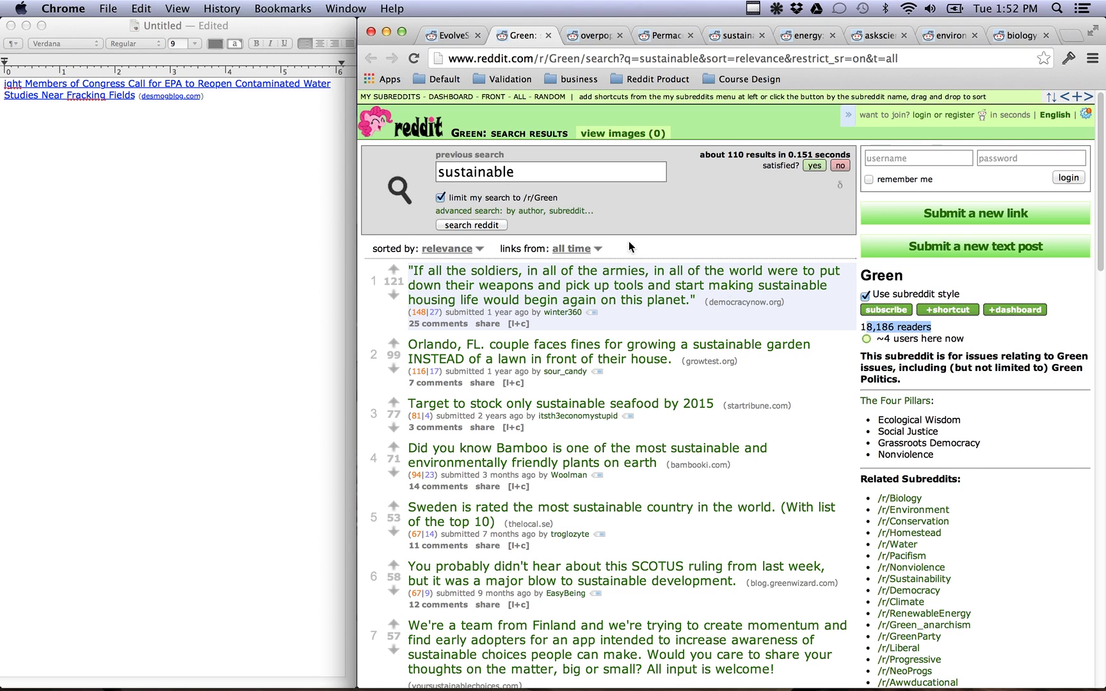
pyautogui.click(474, 139)
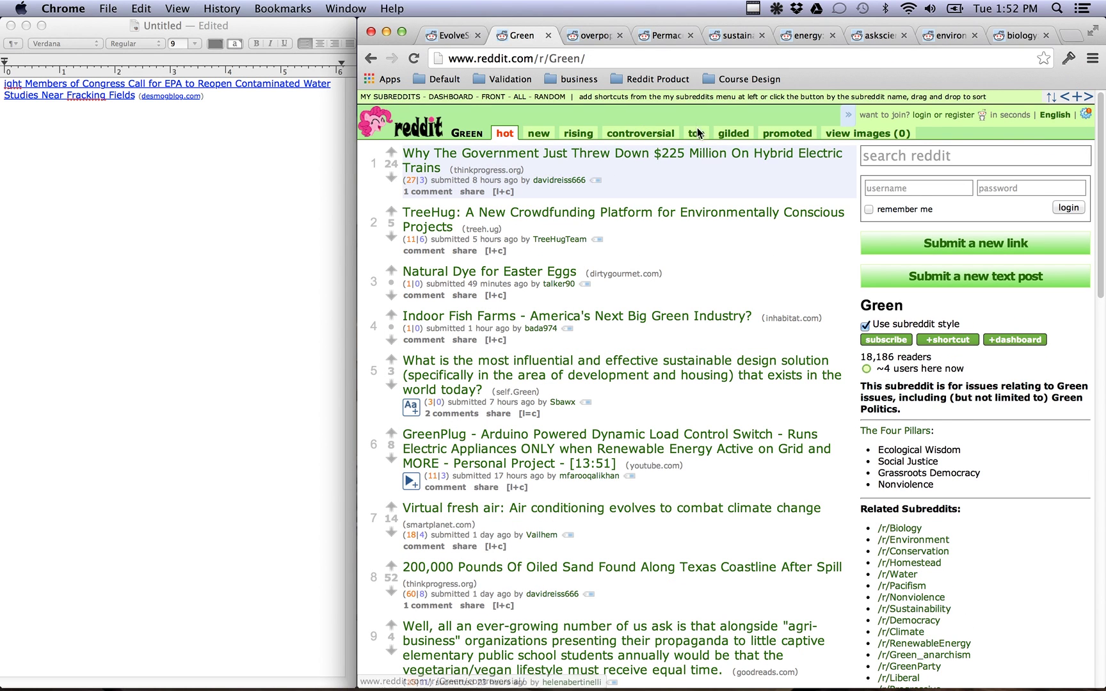
# - Sort r/Green by top posts limited to this month
pyautogui.click(697, 134)
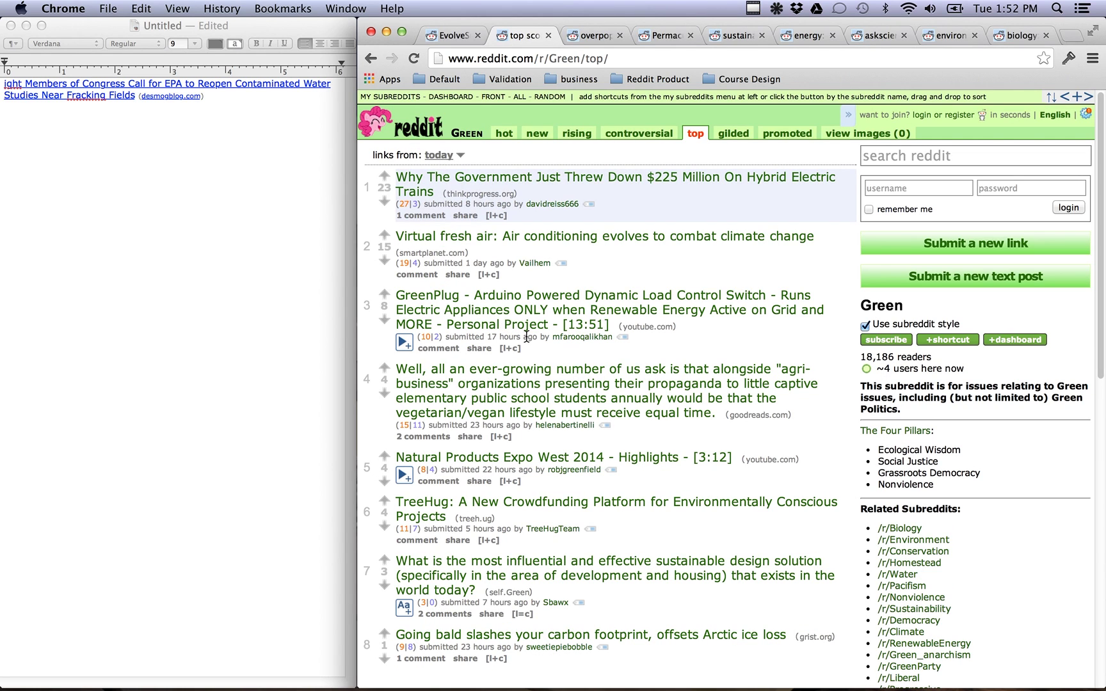
pyautogui.scroll(-15, 526, 336)
pyautogui.scroll(15, 526, 335)
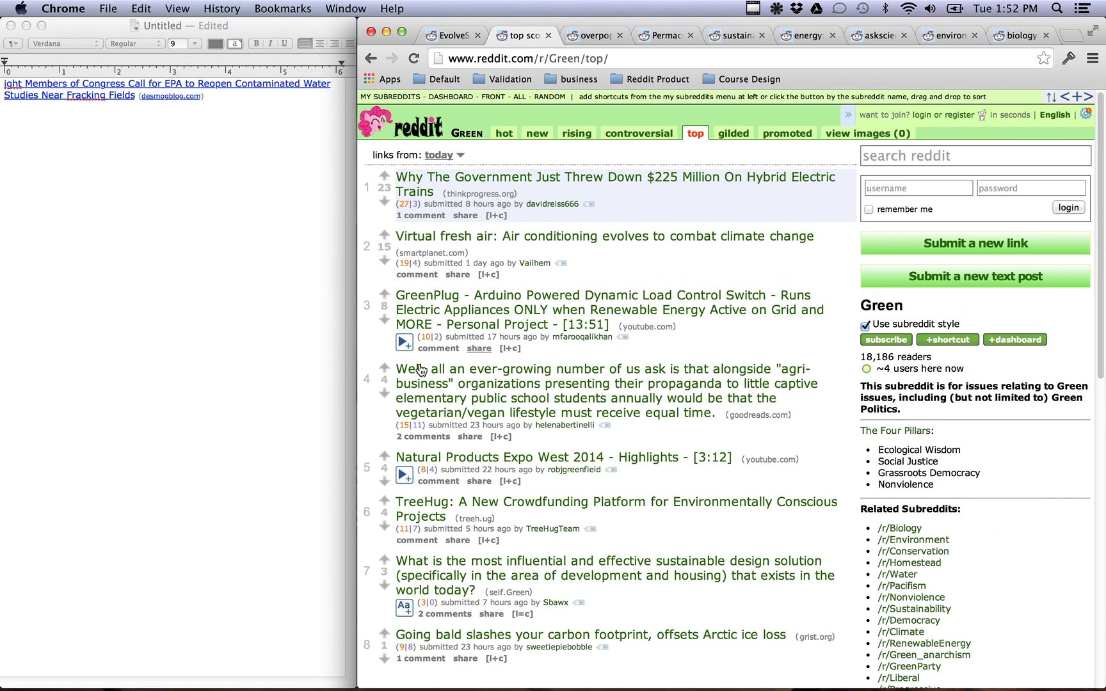
pyautogui.click(446, 157)
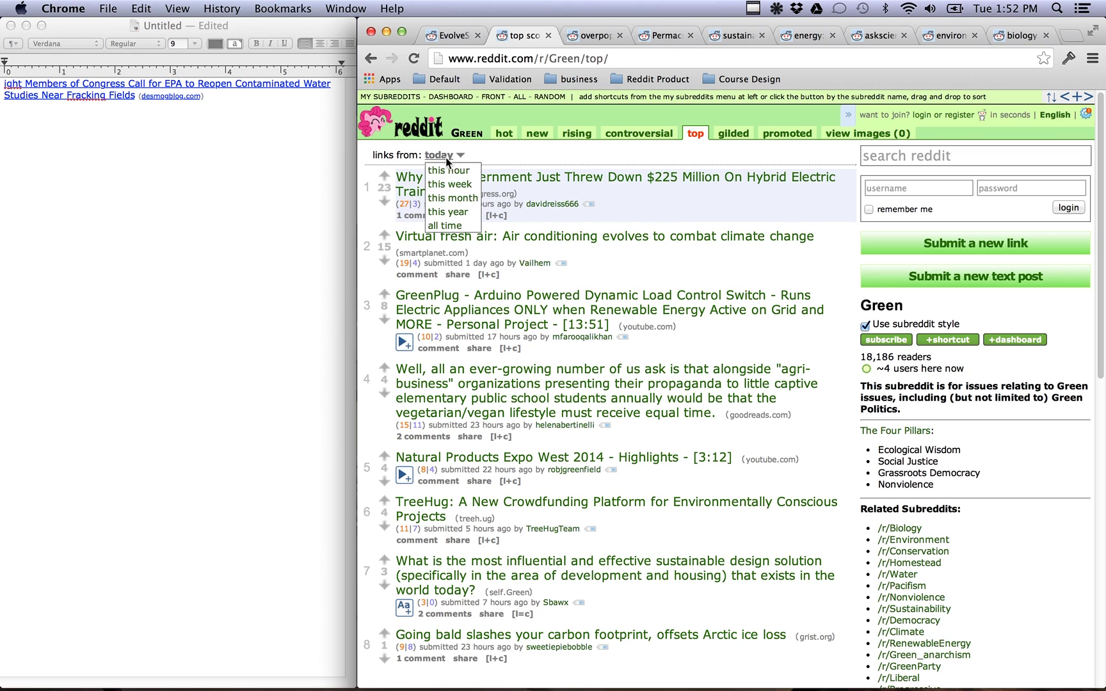
pyautogui.click(449, 197)
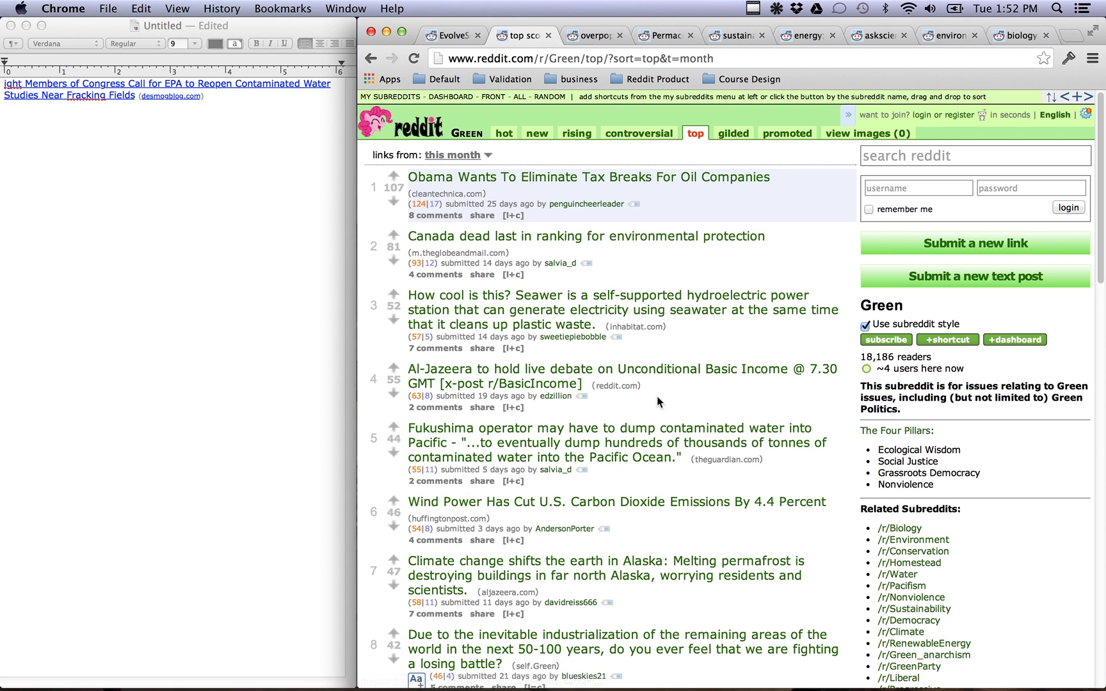
pyautogui.scroll(-3, 658, 402)
pyautogui.scroll(3, 658, 402)
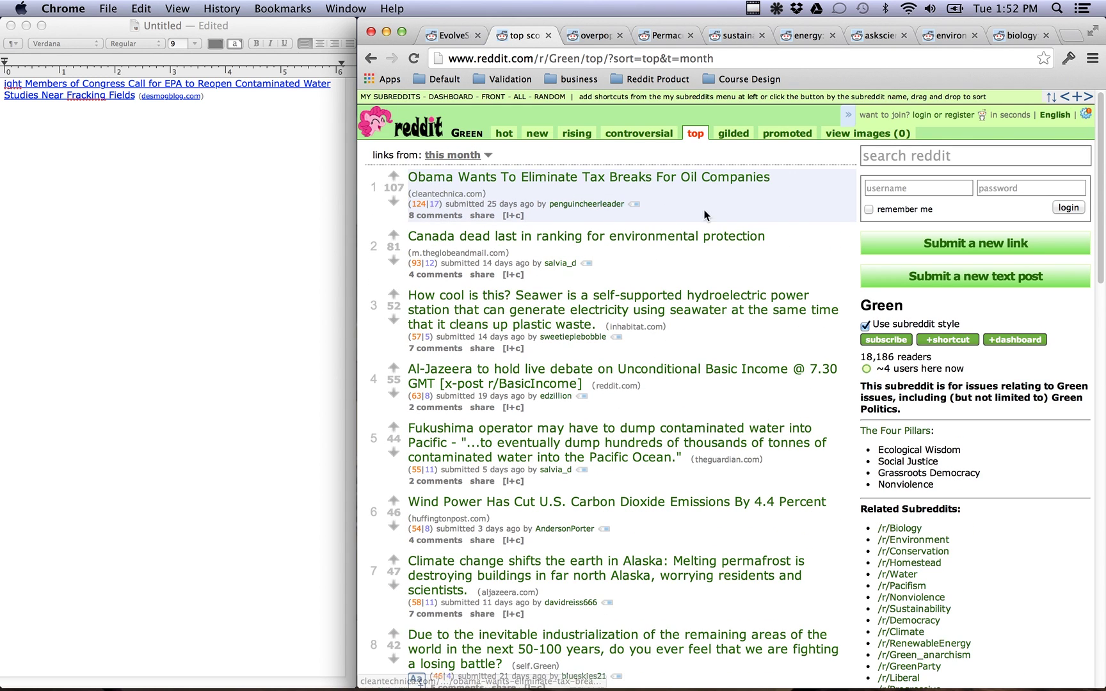
# - Open r/Conservation, r/Homestead, r/Climate and r/RenewableEnergy from the Related Subreddits list in background tabs
pyautogui.scroll(-5, 704, 214)
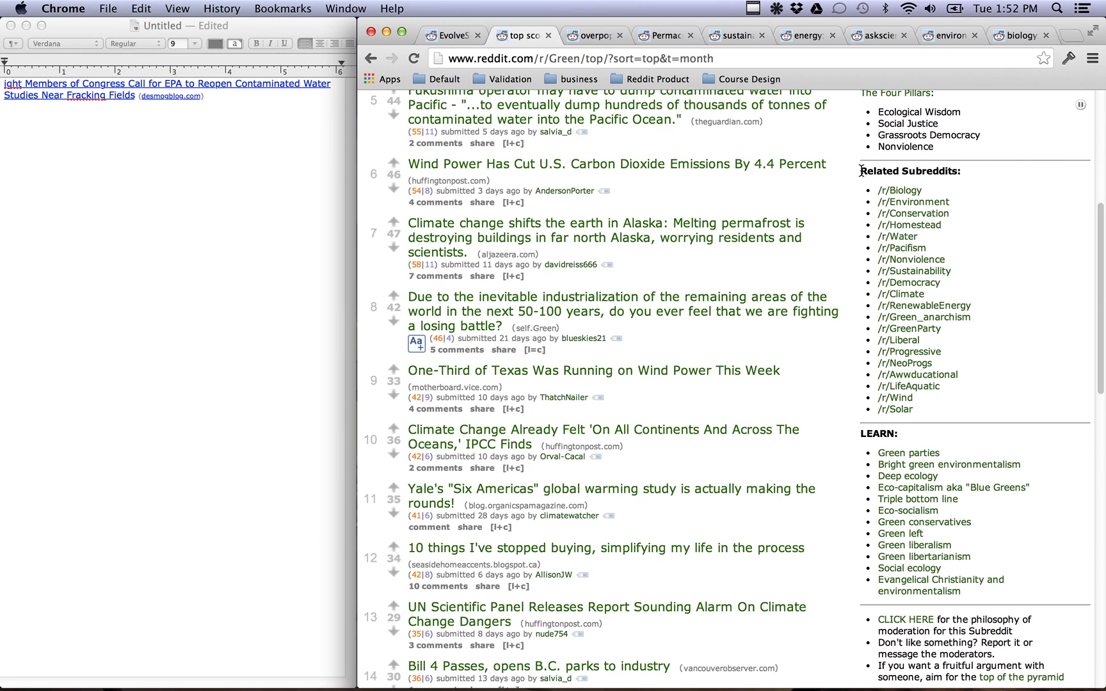
pyautogui.moveTo(862, 170); pyautogui.dragTo(981, 167)
pyautogui.click(984, 189)
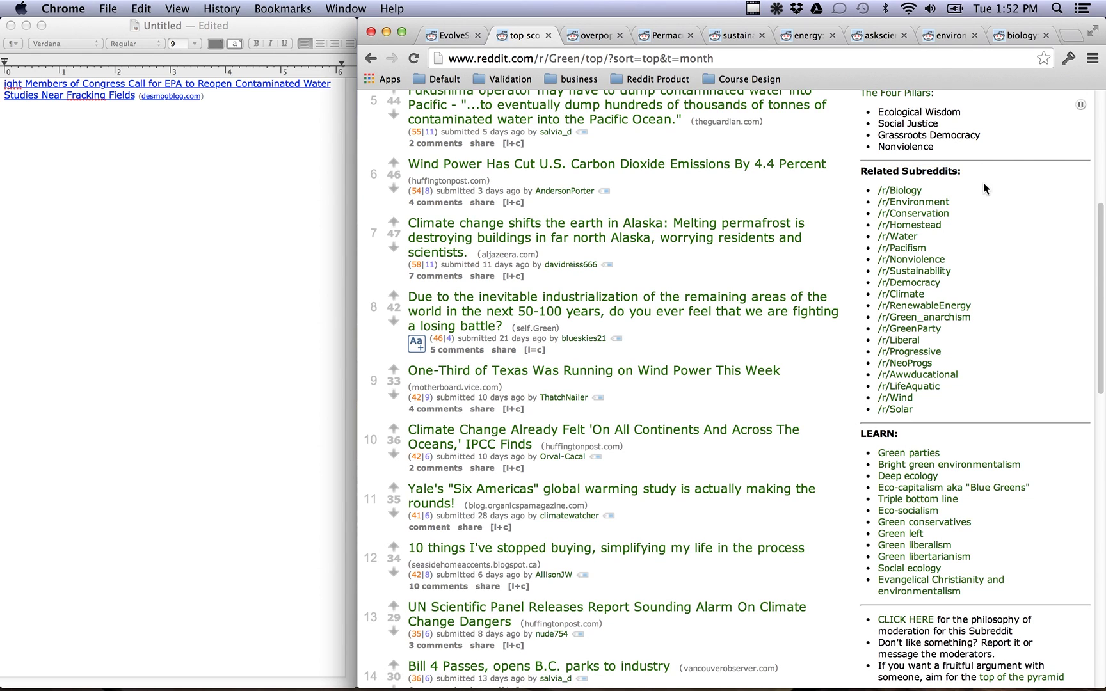
pyautogui.keyDown('super'); pyautogui.click(945, 221); pyautogui.keyUp('super')
pyautogui.keyDown('super'); pyautogui.click(936, 226); pyautogui.keyUp('super')
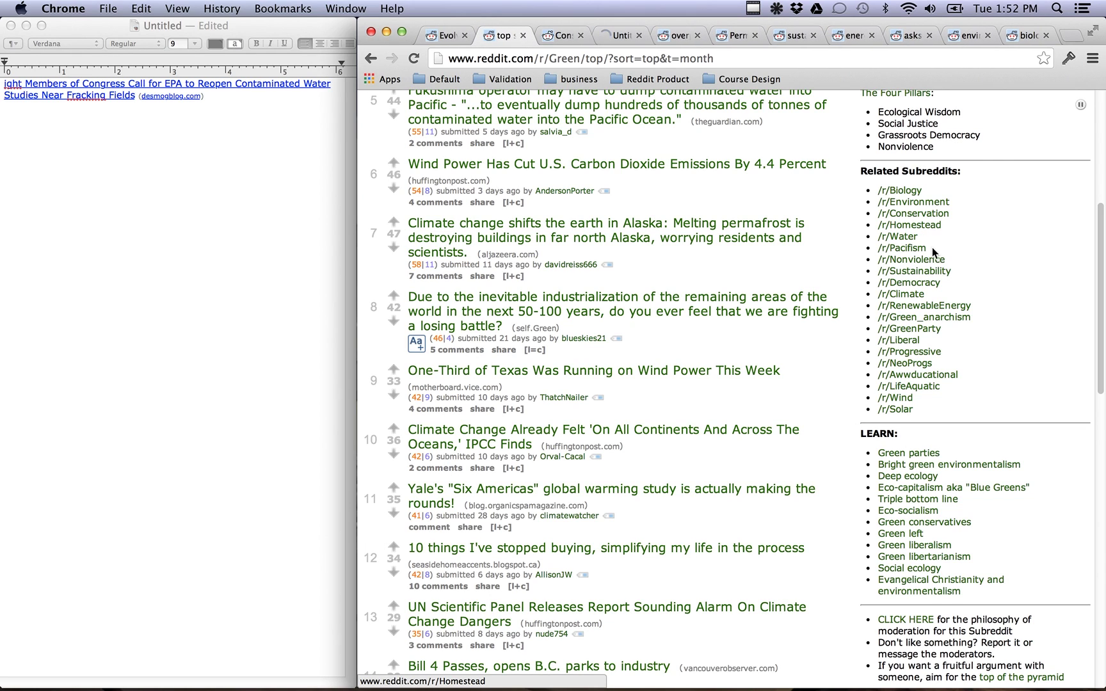
pyautogui.keyDown('super'); pyautogui.click(912, 296); pyautogui.keyUp('super')
pyautogui.keyDown('super'); pyautogui.click(922, 306); pyautogui.keyUp('super')
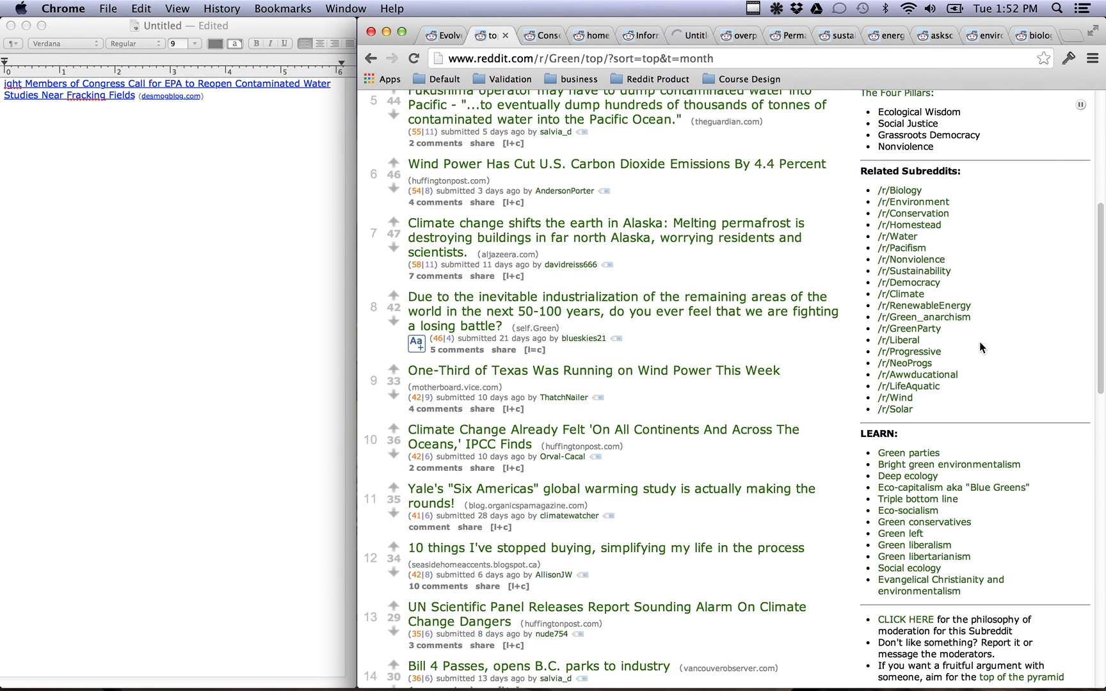
pyautogui.scroll(5, 948, 277)
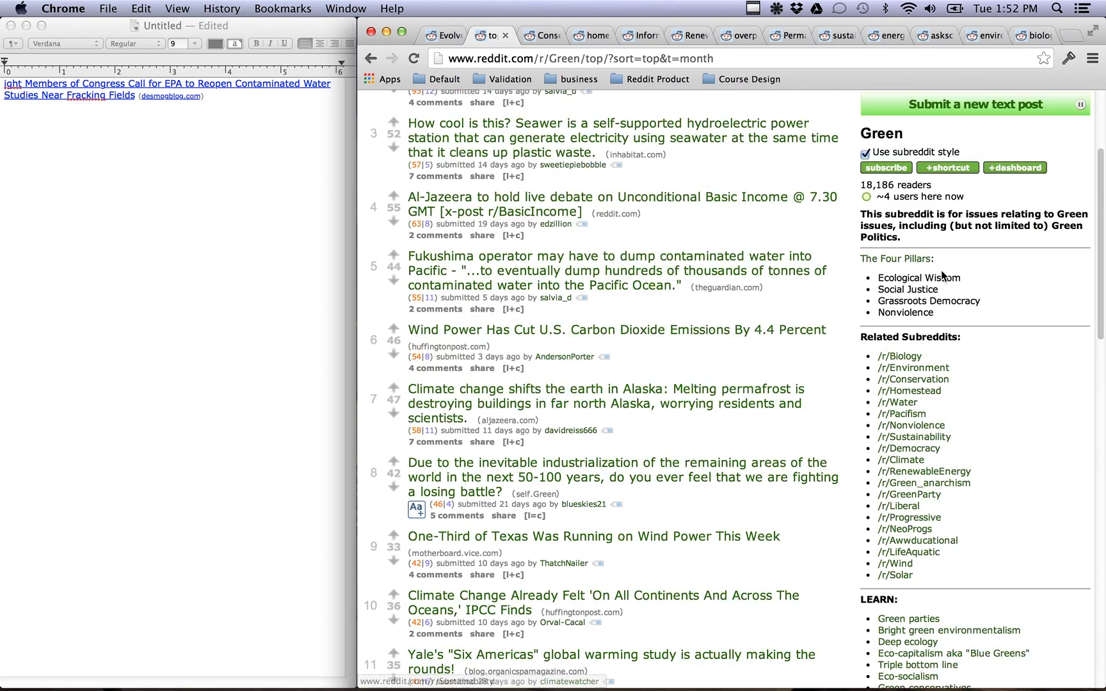
pyautogui.scroll(4, 943, 277)
pyautogui.scroll(-6, 937, 397)
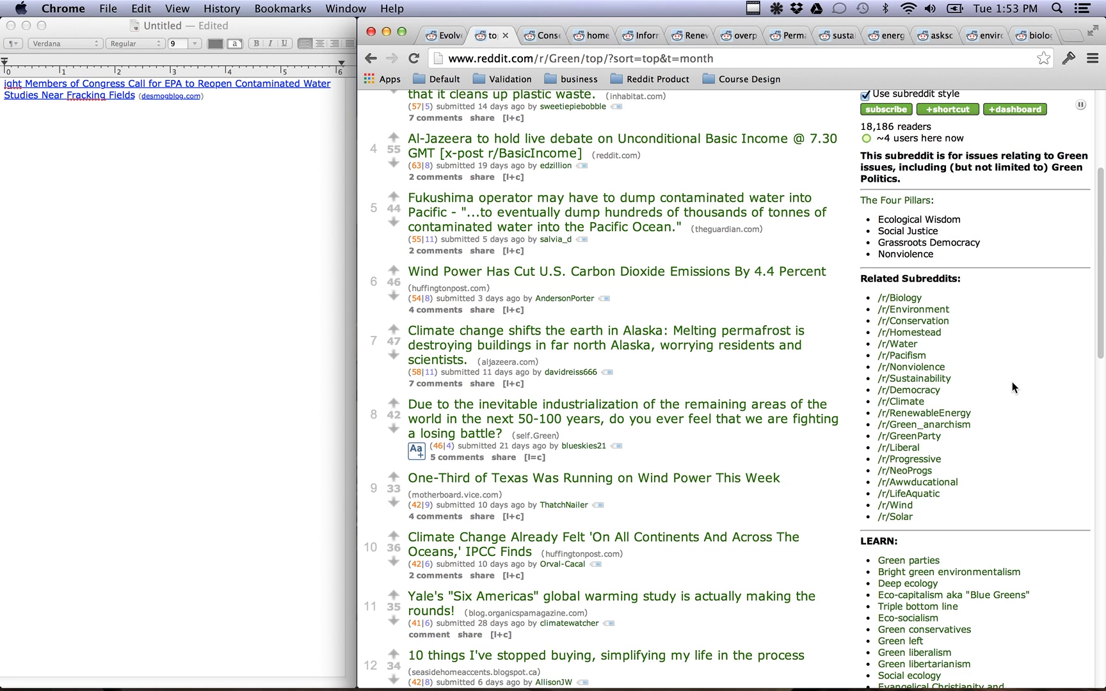
pyautogui.scroll(5, 1012, 388)
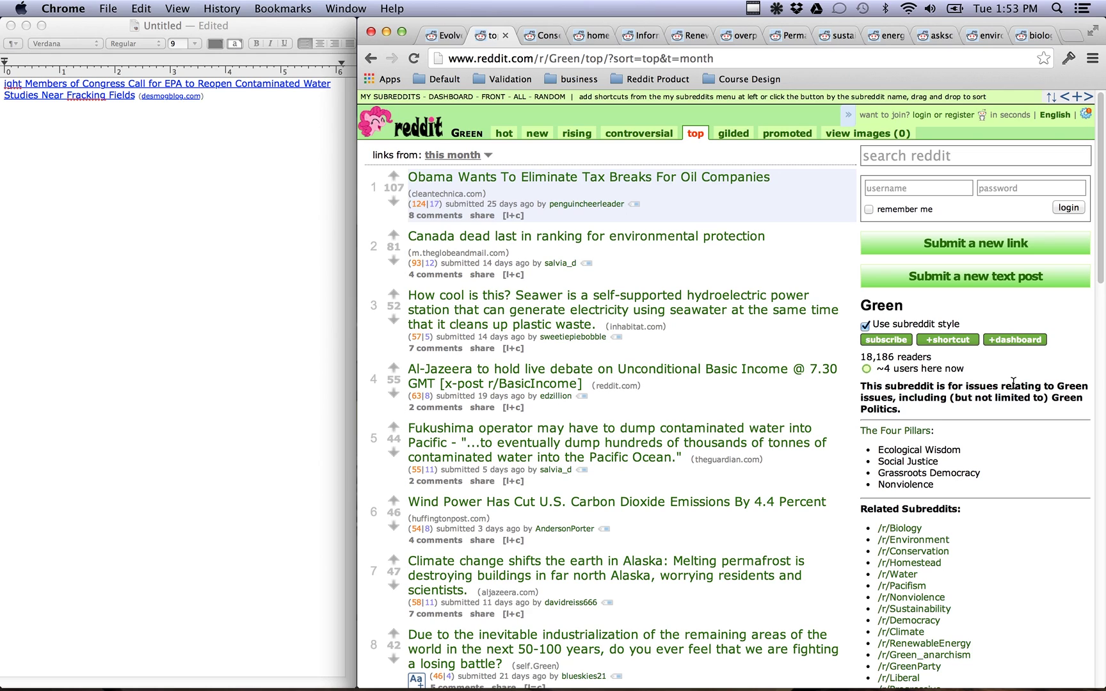